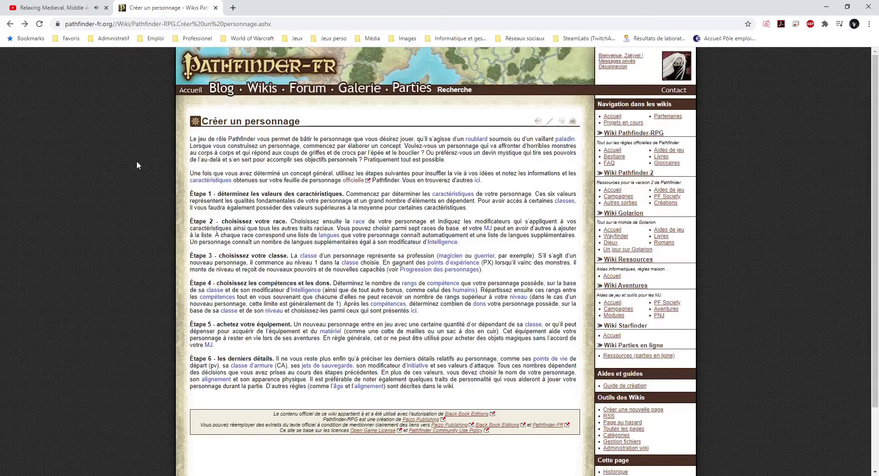
- Open the Pathfinder-JdR wiki home page in a new tab and go to the Classes de base table of Les compétences
left_click(263, 100)
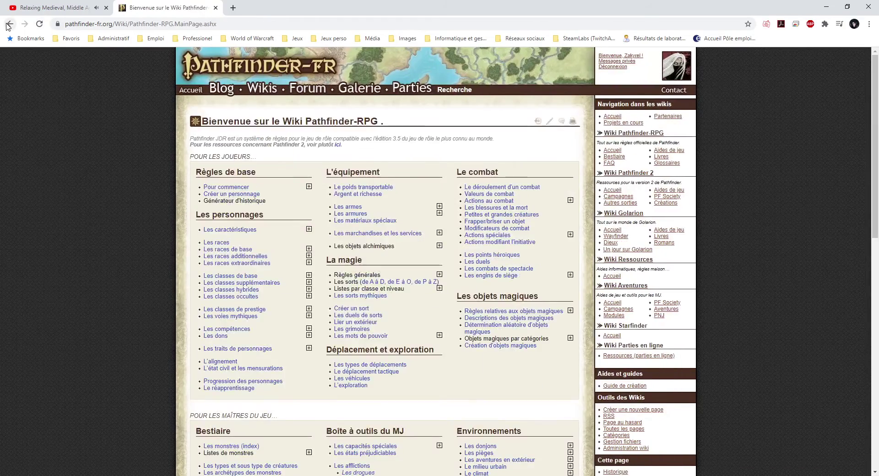
left_click(10, 24)
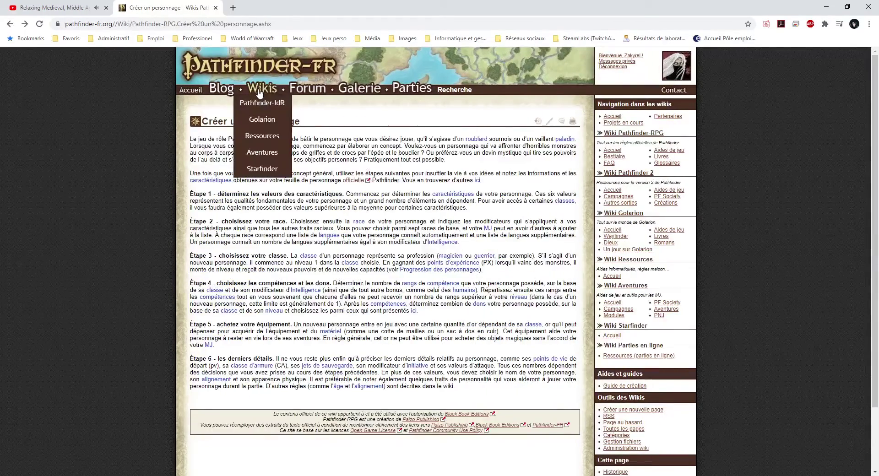
middle_click(265, 99)
left_click(265, 7)
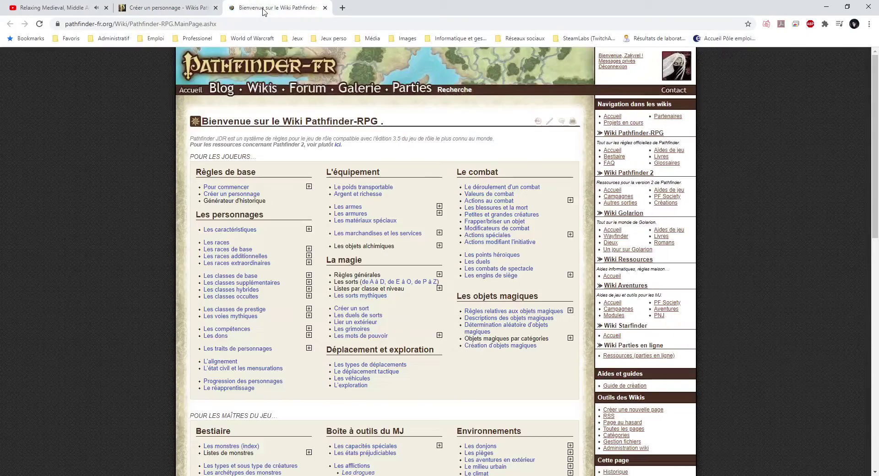
left_click(227, 329)
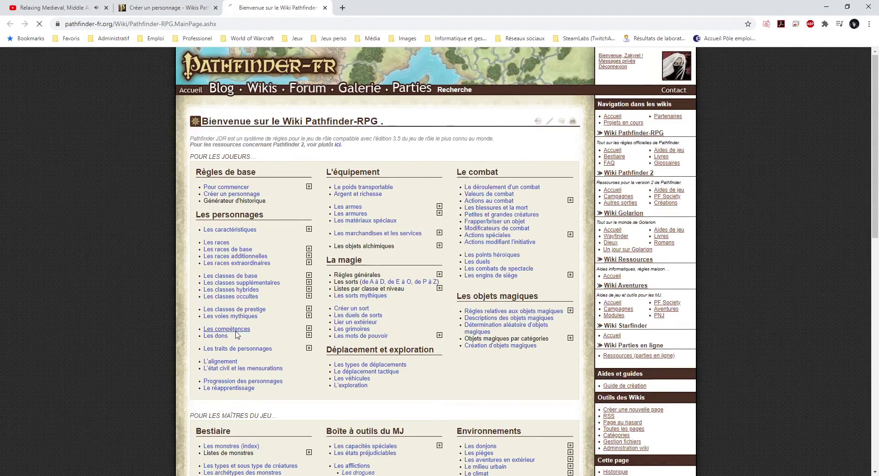
scroll(181, 326, "down", 4)
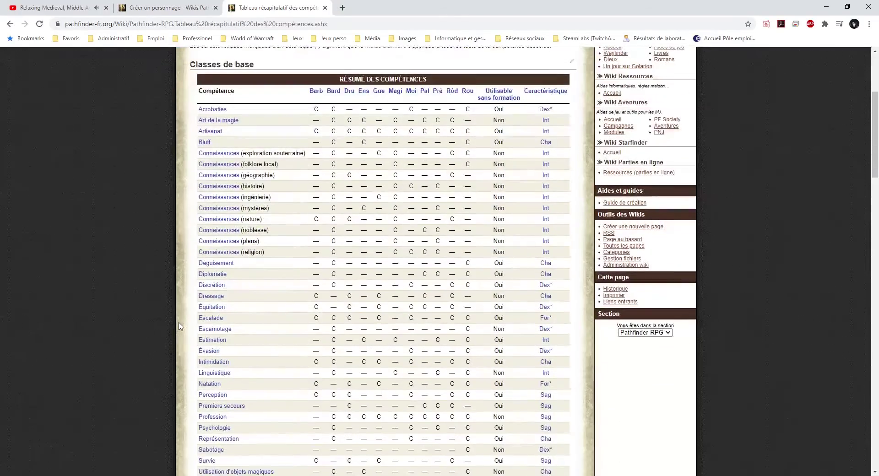
scroll(179, 326, "down", 1)
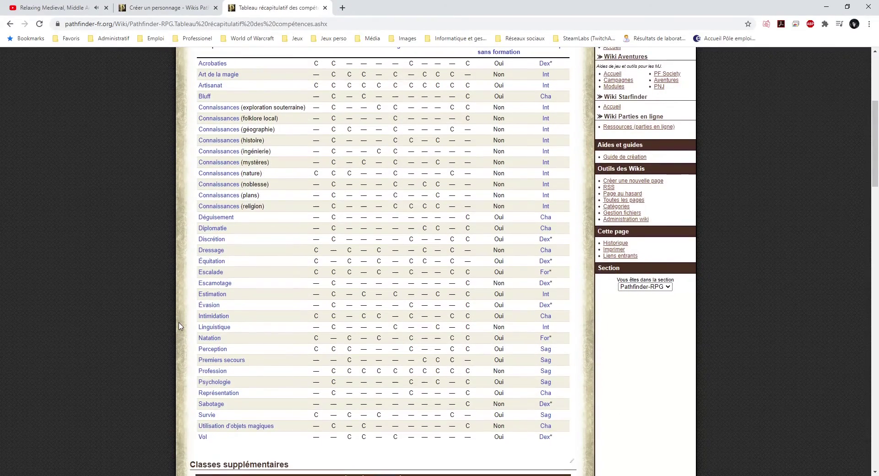
scroll(180, 326, "up", 1)
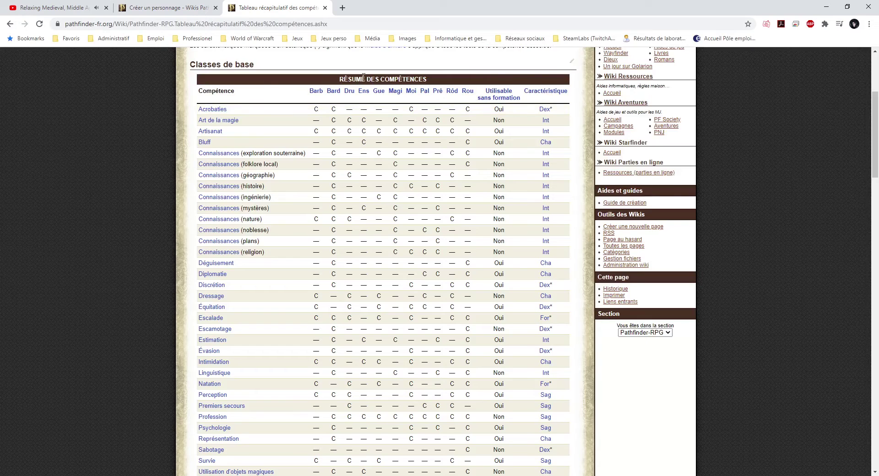
- Highlight the untrained-use and characteristic entries in the Acrobaties row
left_click_drag(493, 109, 508, 111)
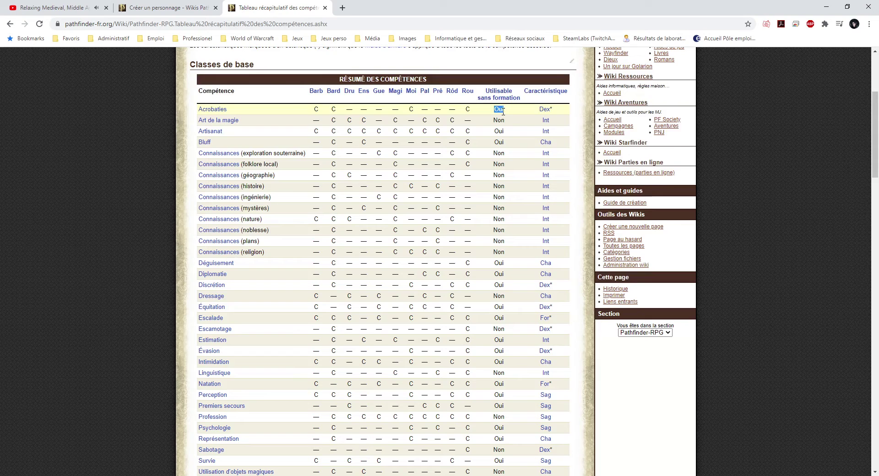
double_click(545, 109)
left_click(530, 112)
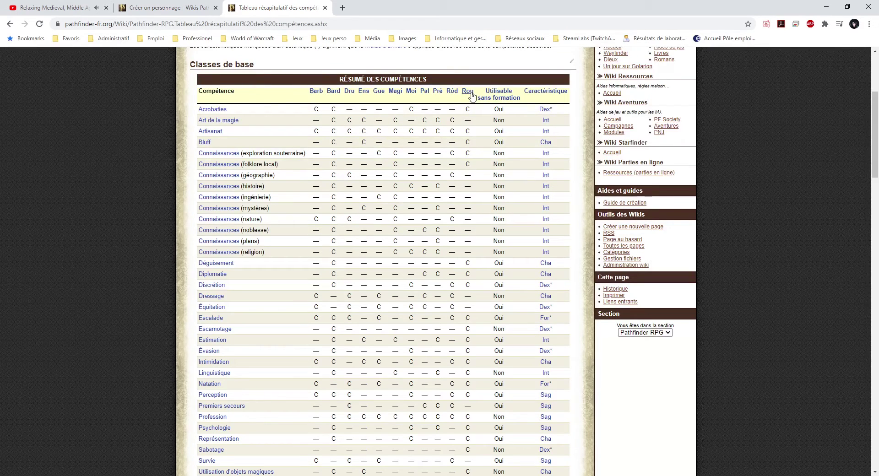
- Compare the Magi and Moi class entries in the Acrobaties row with its untrained-use column
double_click(395, 109)
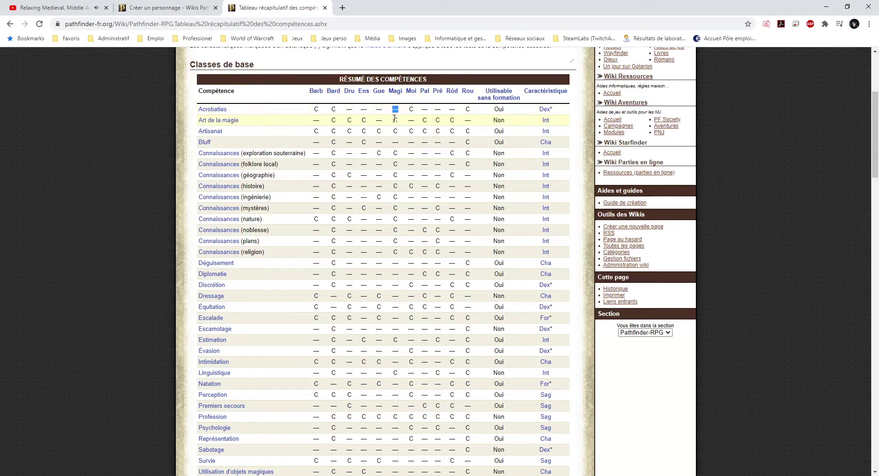
double_click(411, 109)
left_click(404, 113)
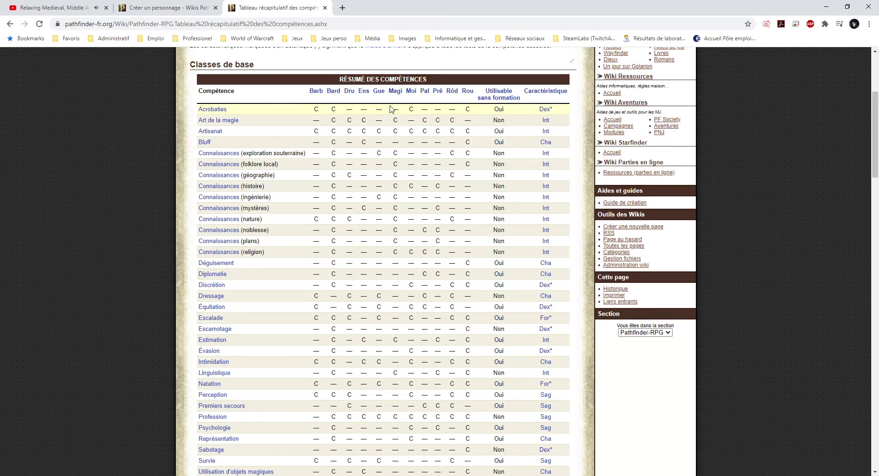
double_click(394, 111)
left_click(492, 110)
double_click(395, 109)
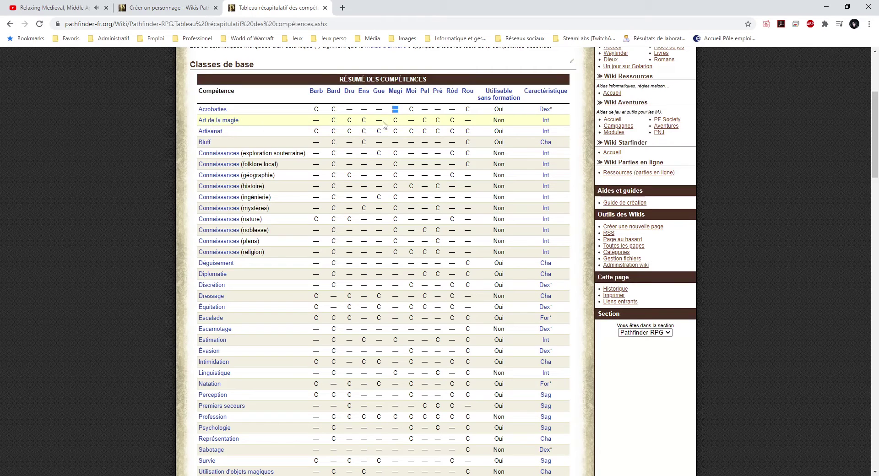
left_click(397, 124)
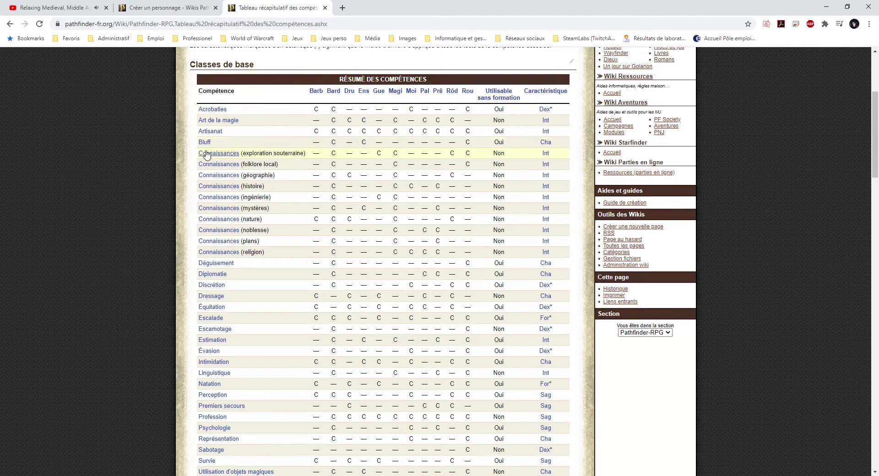
- Open the Acrobaties skill page and skim its description, skill tests and modifiers
left_click(216, 112)
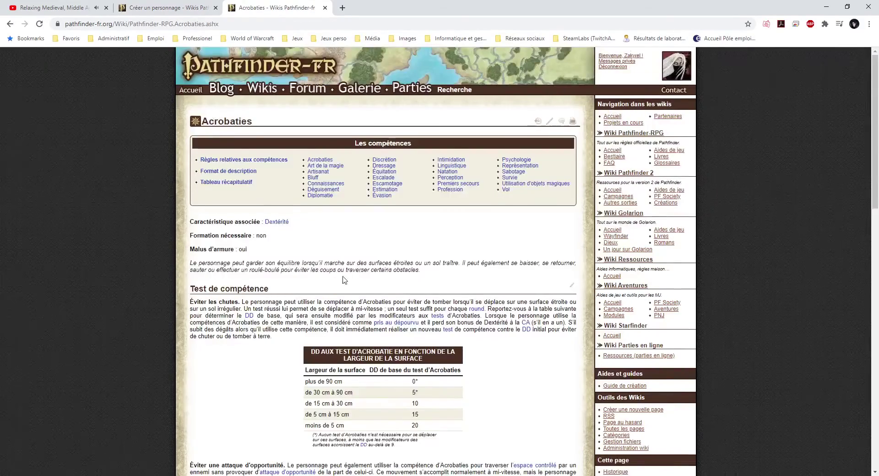
scroll(362, 231, "down", 3)
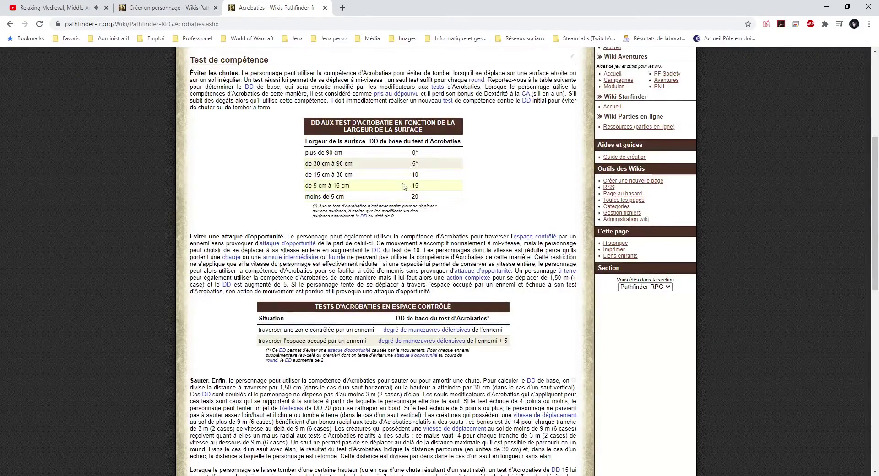
scroll(316, 183, "down", 4)
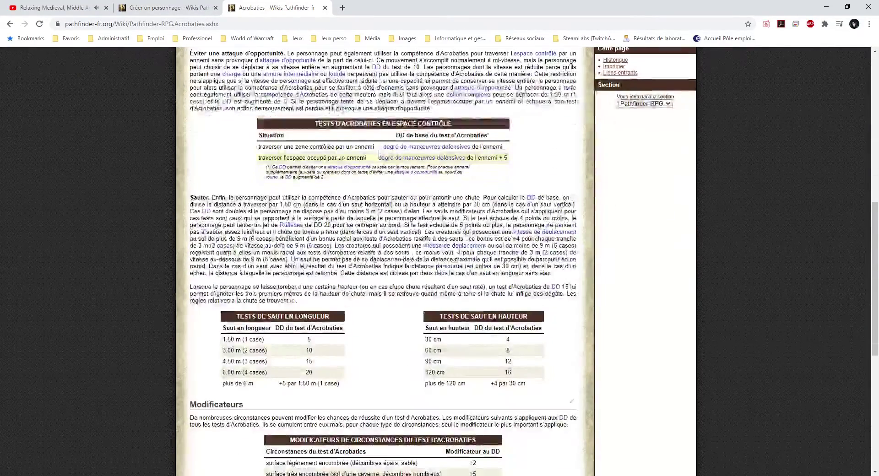
scroll(308, 162, "down", 4)
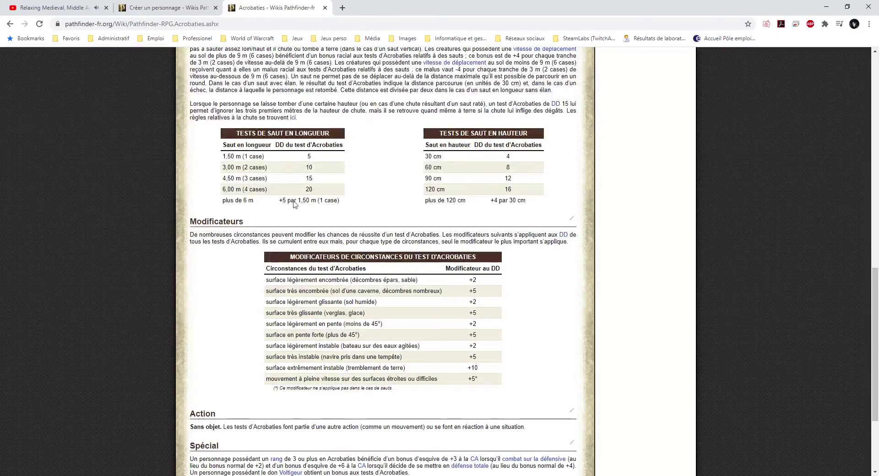
scroll(256, 272, "up", 2)
scroll(262, 341, "up", 15)
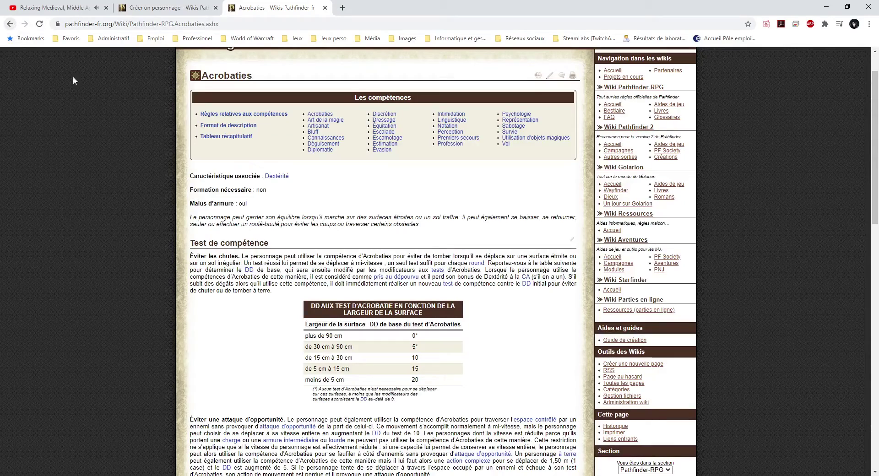
- Examine the long-jump table on the Acrobaties page, highlighting the 3,00 m and 6,00 m rows
scroll(236, 168, "down", 2)
scroll(236, 168, "down", 9)
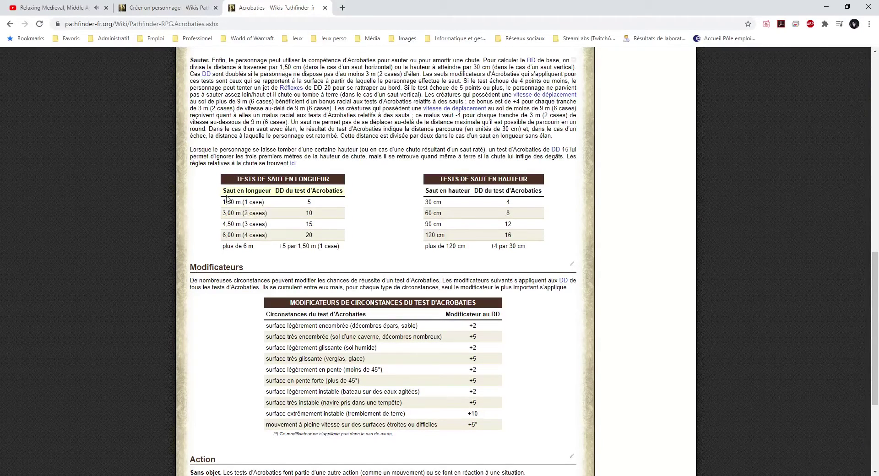
left_click_drag(222, 213, 267, 214)
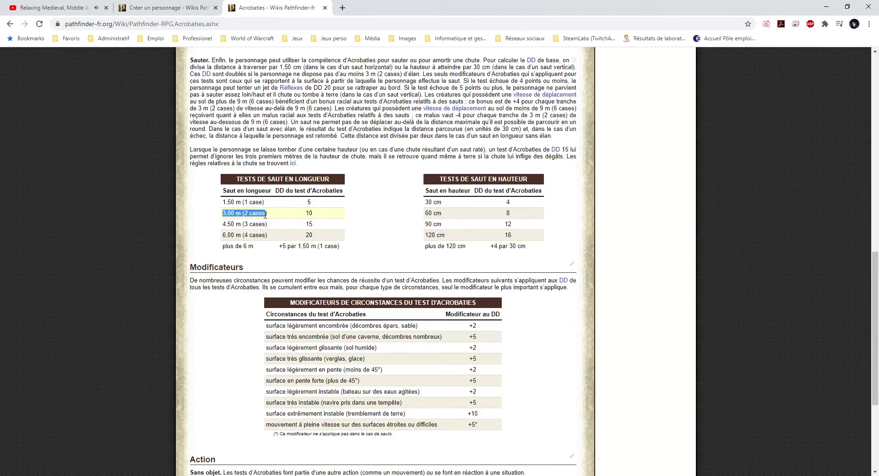
left_click(301, 216)
left_click_drag(222, 236, 311, 237)
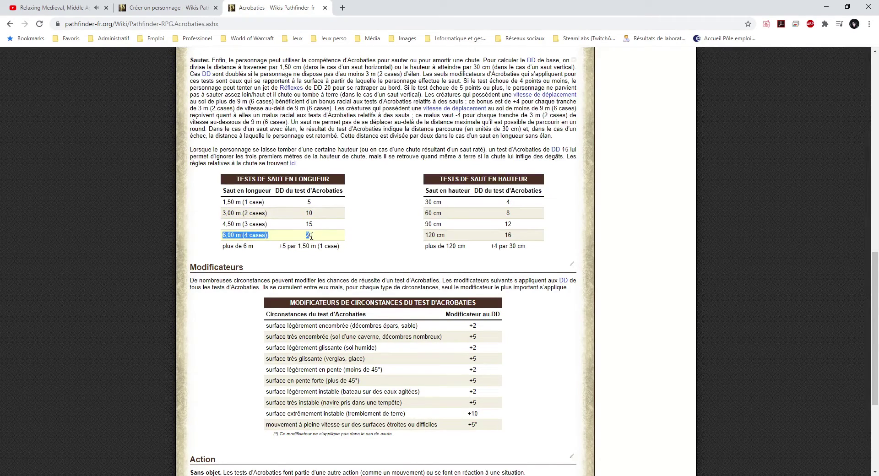
left_click(259, 270)
- Examine the circumstance modifiers table for Acrobaties, highlighting the cluttered and slippery surface rows and their DD modifiers
scroll(259, 269, "down", 3)
left_click_drag(268, 190, 352, 191)
left_click_drag(266, 211, 340, 212)
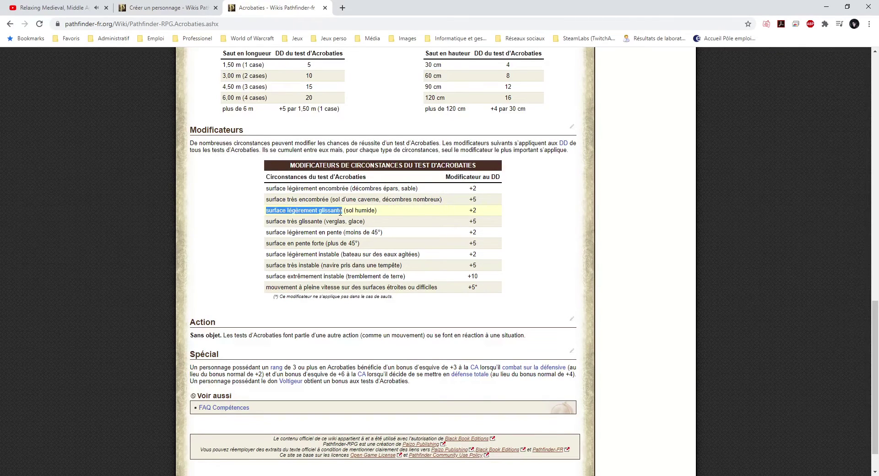
left_click(470, 190)
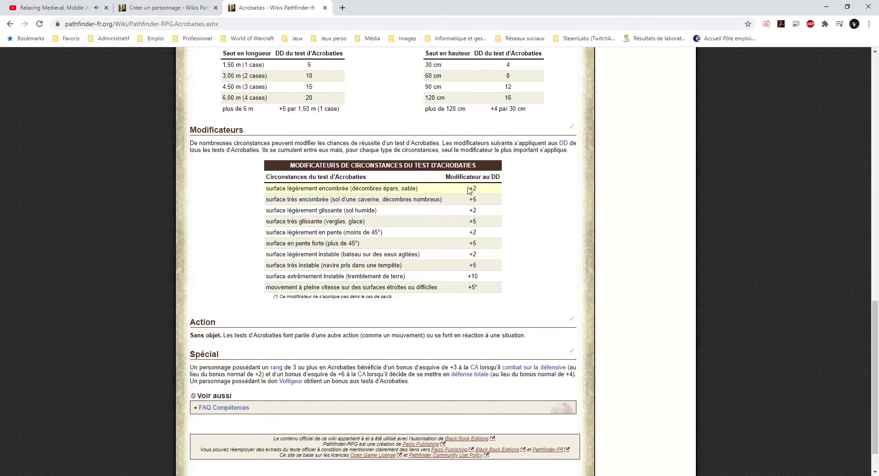
left_click_drag(468, 222, 477, 221)
left_click(472, 234)
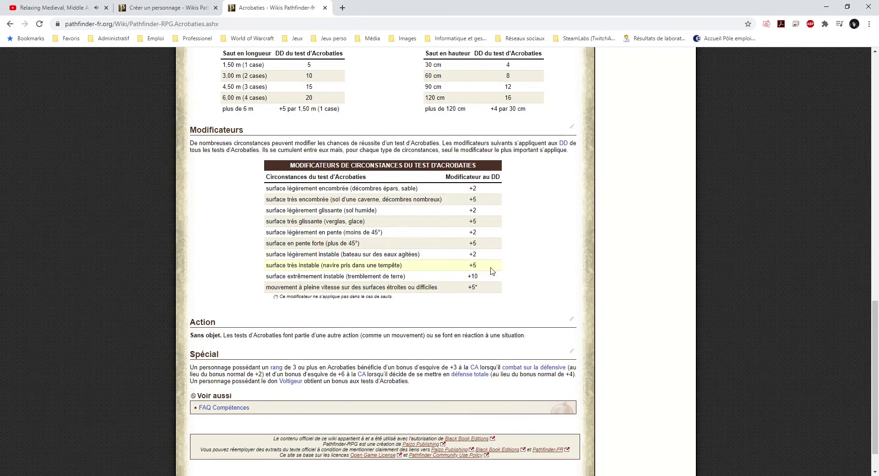
- Skim the Acrobaties page once more and return to the skills summary table
scroll(492, 271, "up", 6)
scroll(466, 219, "down", 7)
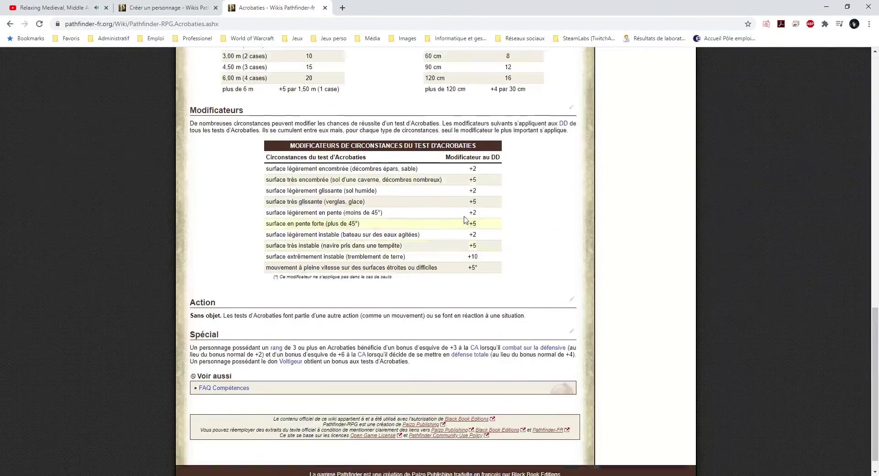
scroll(466, 220, "up", 2)
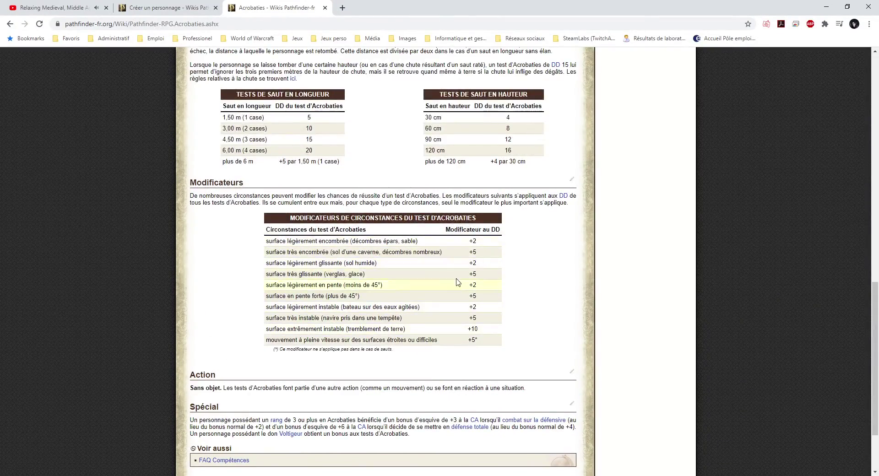
scroll(457, 282, "up", 15)
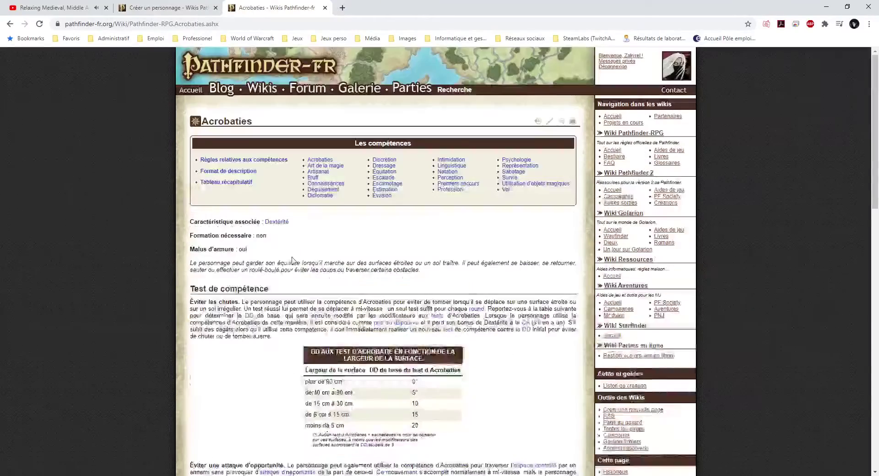
left_click(9, 25)
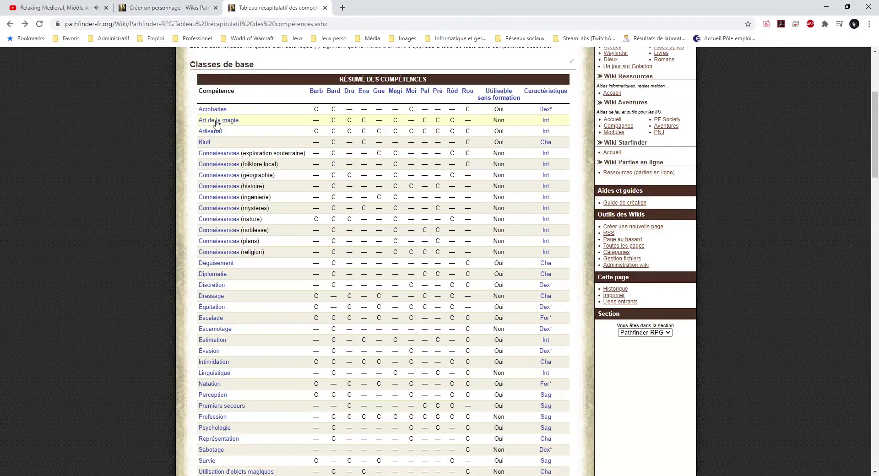
- Examine the Art de la magie row, comparing the Magi and Moi class entries with the untrained-use column
double_click(395, 121)
left_click(395, 120)
double_click(498, 121)
double_click(395, 121)
left_click(395, 120)
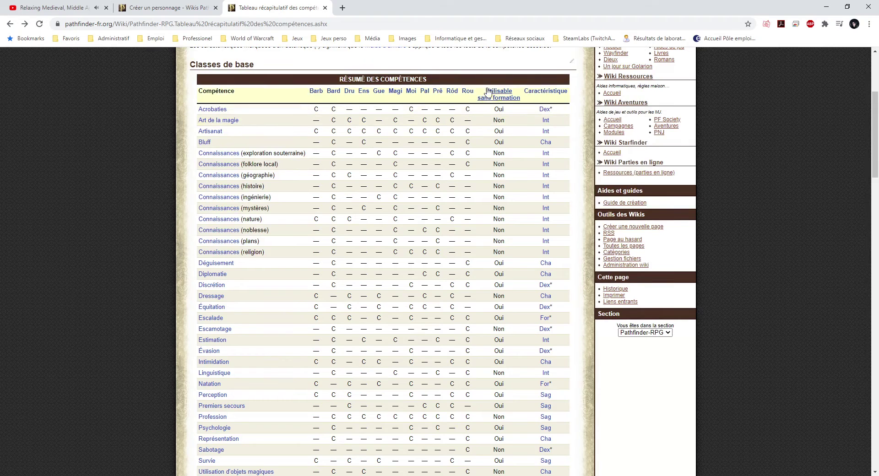
left_click_drag(489, 121, 509, 122)
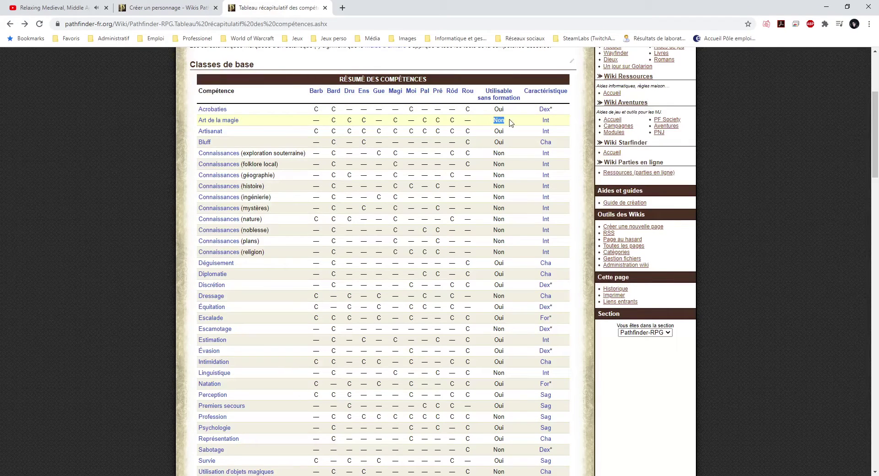
double_click(412, 120)
left_click(412, 121)
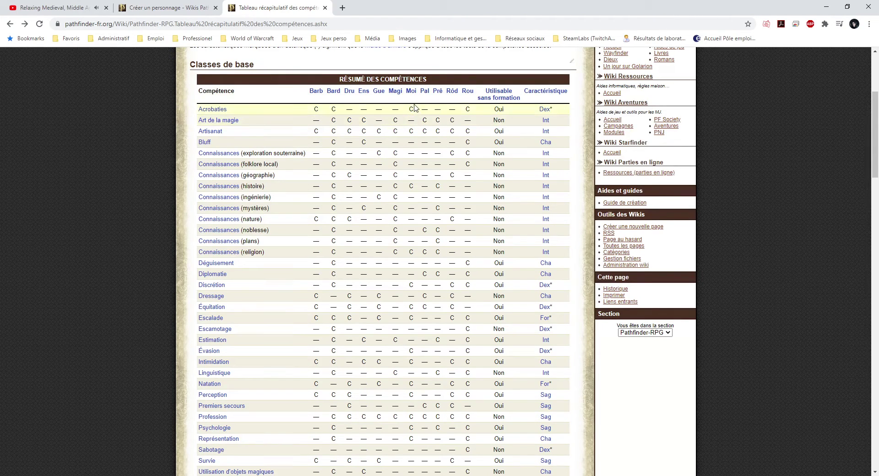
- Check the untrained-use entry of Acrobaties against the entries of classes without it as a class skill
double_click(499, 109)
double_click(441, 110)
left_click(493, 110)
- Highlight the Magi and characteristic entries of Art de la magie and skim the rest of the Classes de base table
left_click_drag(393, 122, 399, 123)
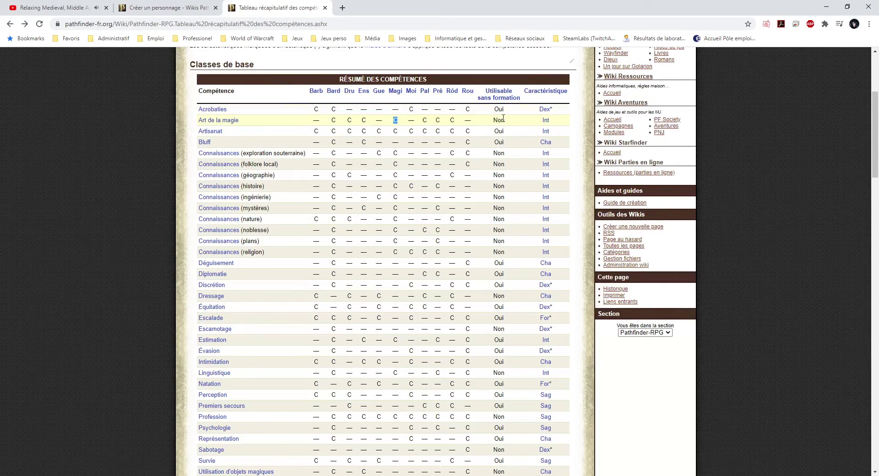
left_click(397, 123)
double_click(547, 121)
double_click(398, 121)
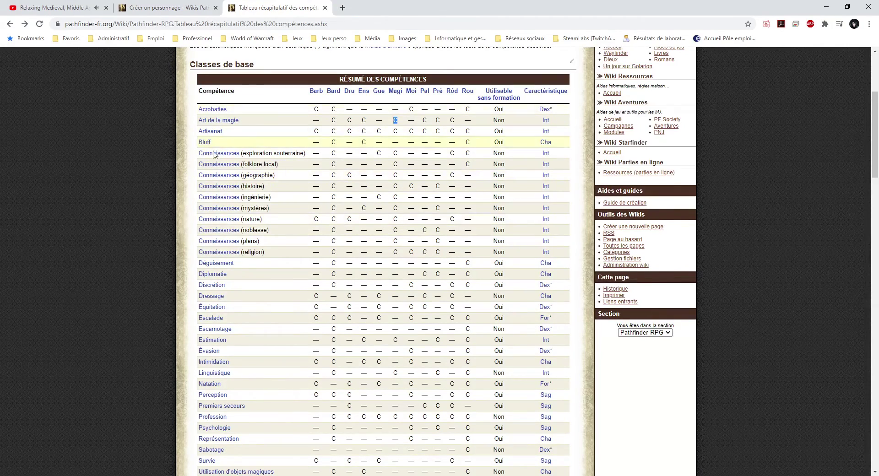
scroll(223, 293, "down", 3)
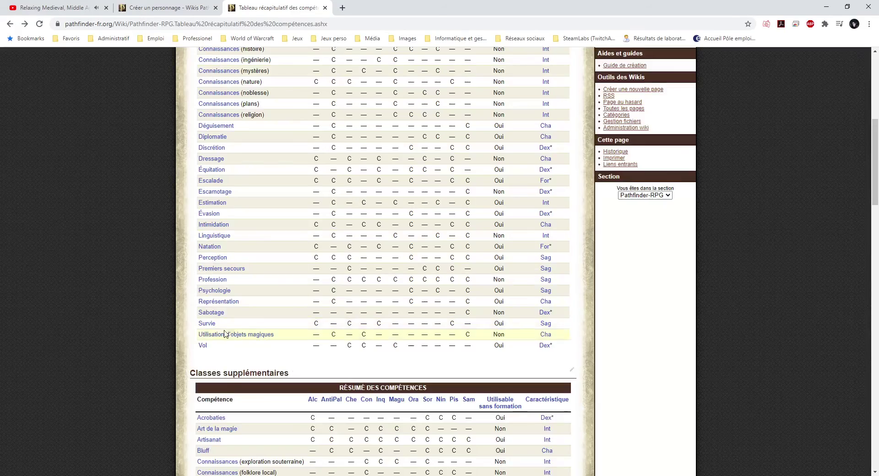
scroll(218, 335, "up", 4)
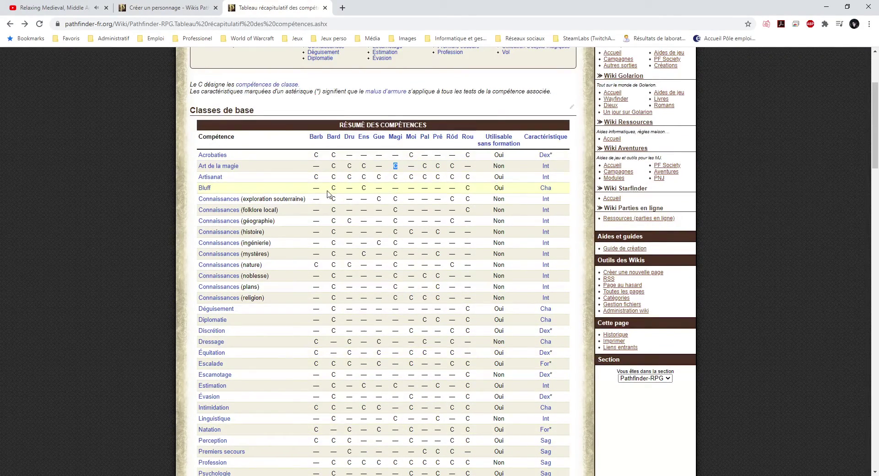
- Open the Magicien class page from the Pathfinder-JdR wiki's base classes in a separate browser tab
left_click(396, 166)
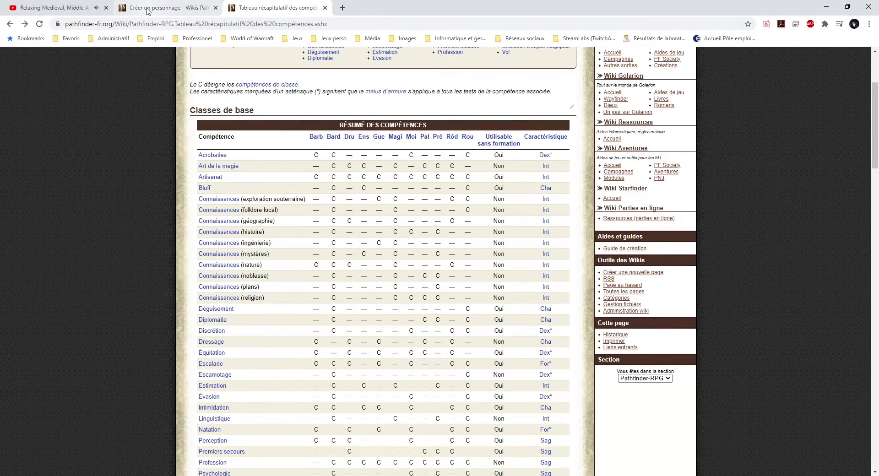
left_click(165, 7)
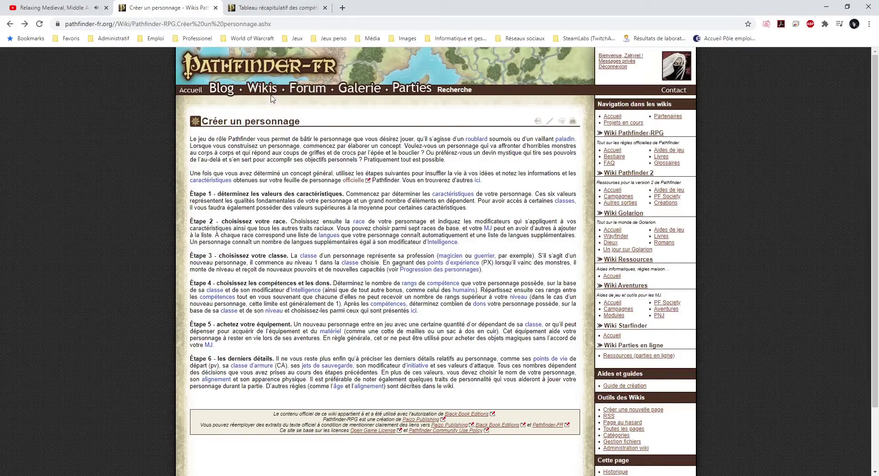
middle_click(254, 87)
left_click_drag(372, 8, 271, 11)
mouse_move(263, 90)
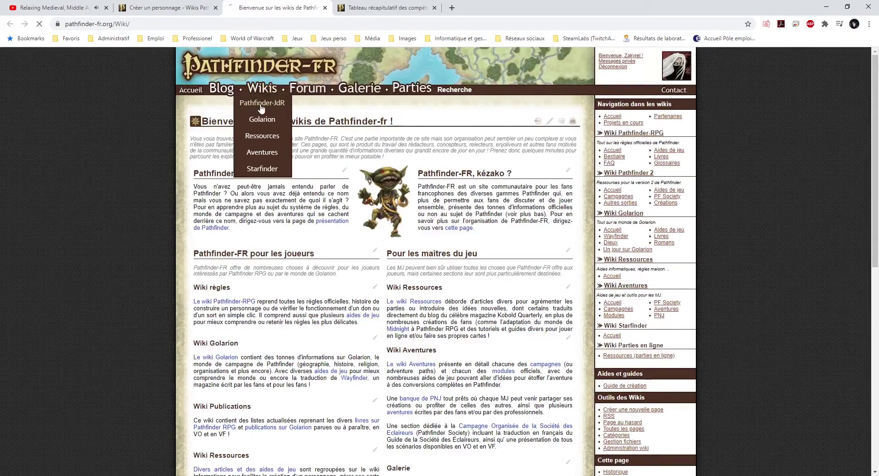
left_click(261, 104)
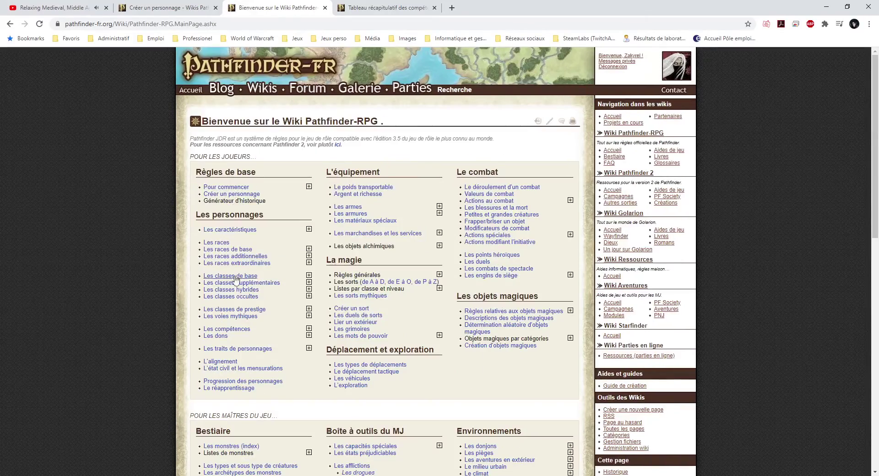
left_click(219, 276)
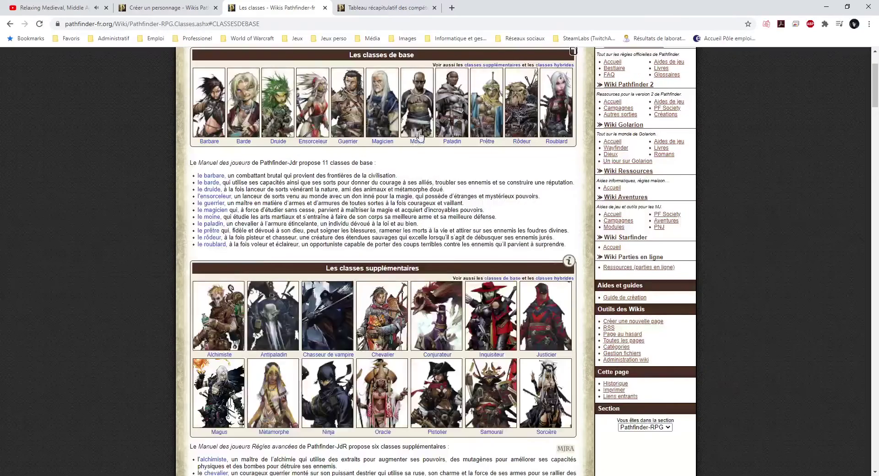
left_click(382, 117)
- Examine the Magicien's skill points per level in the Compétences de classe section, highlighting the formula
scroll(290, 253, "down", 9)
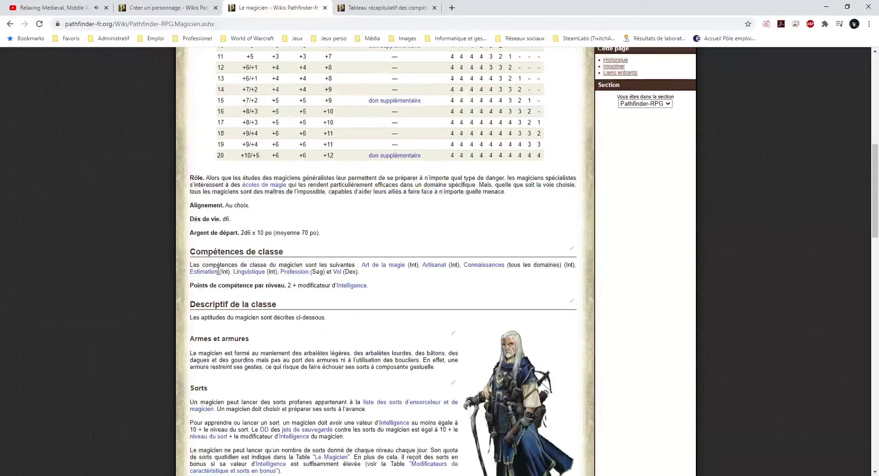
scroll(232, 236, "down", 1)
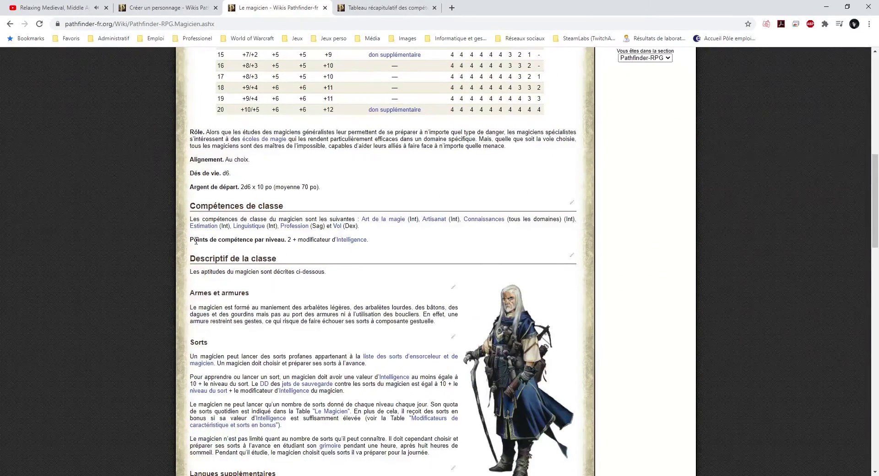
left_click_drag(190, 240, 388, 241)
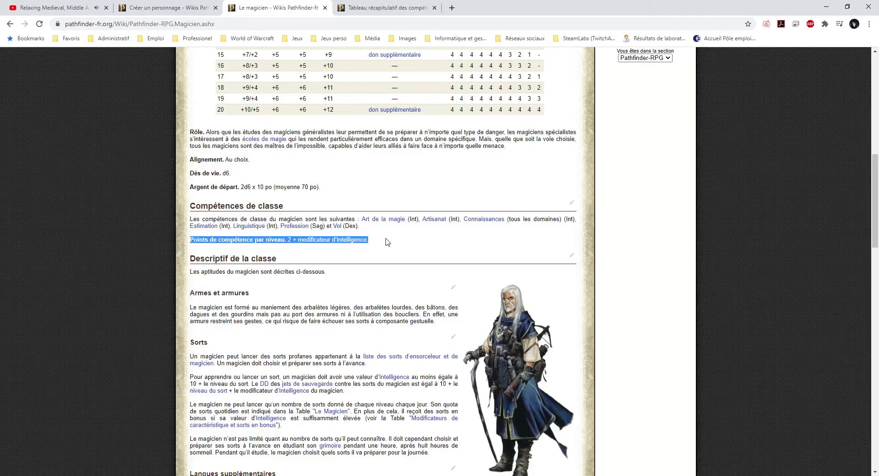
left_click(386, 242)
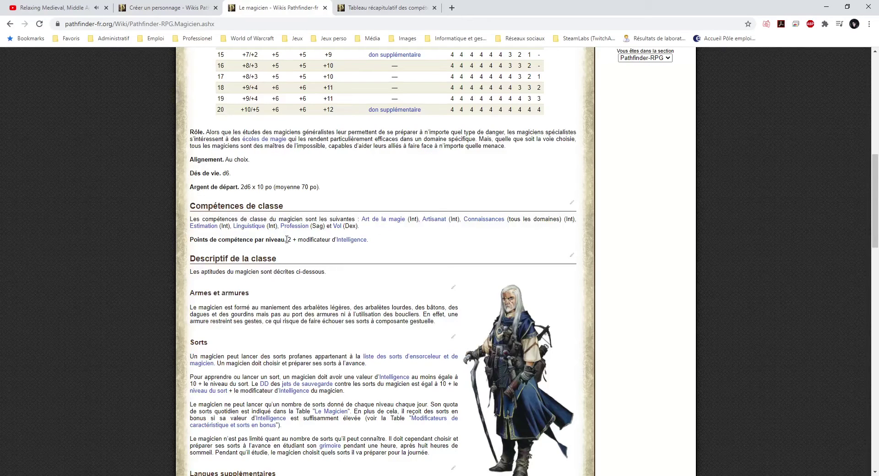
left_click_drag(288, 239, 372, 239)
left_click(403, 243)
- Return to the skills summary table and skim the Classes de base rows, including the Barbare entry for Escamotage
left_click(385, 7)
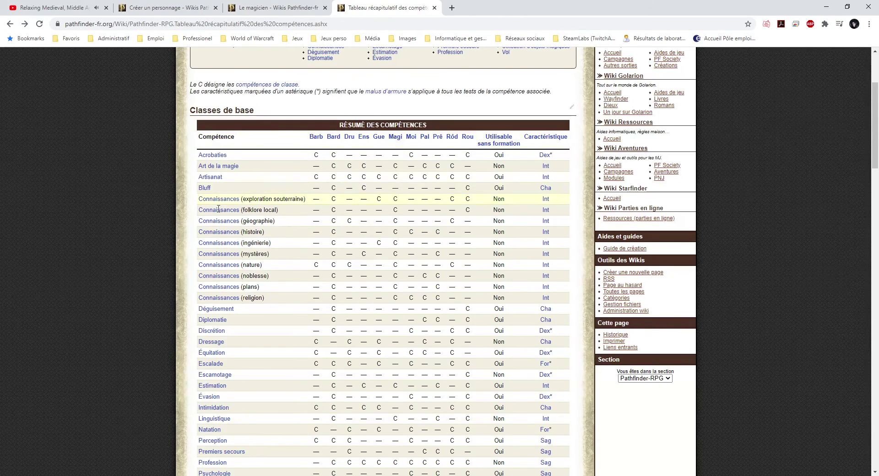
scroll(223, 285, "down", 1)
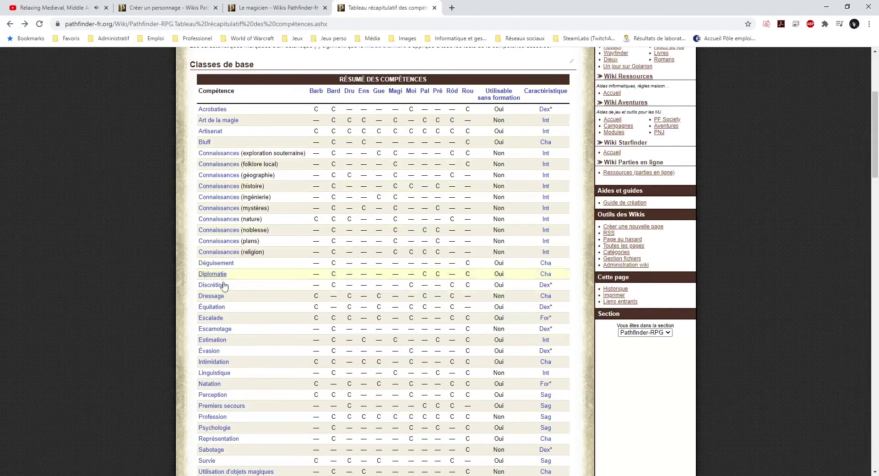
scroll(302, 417, "down", 1)
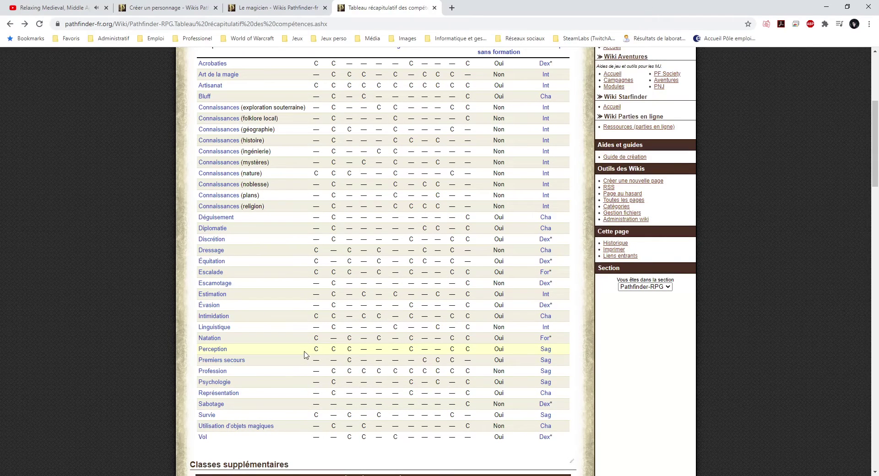
left_click_drag(313, 283, 319, 283)
left_click(319, 284)
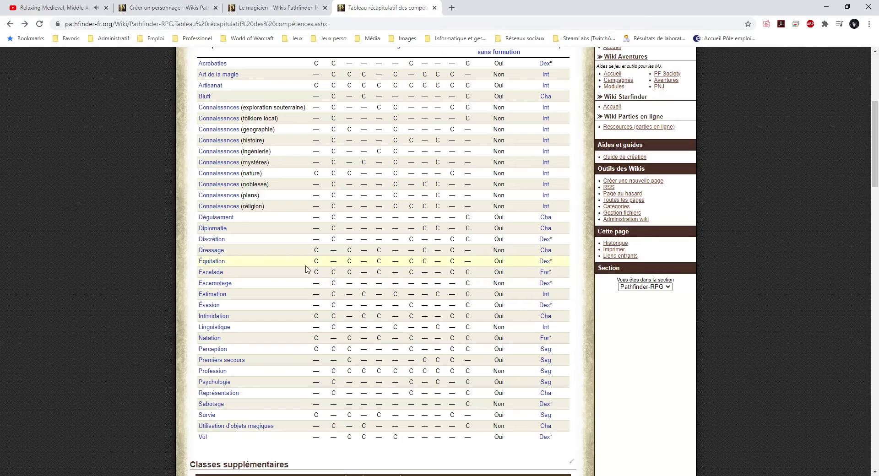
scroll(319, 269, "up", 1)
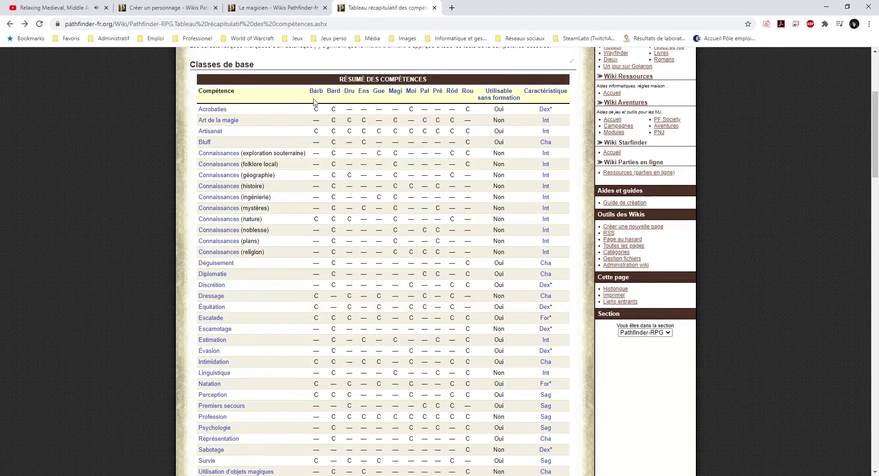
scroll(317, 179, "down", 1)
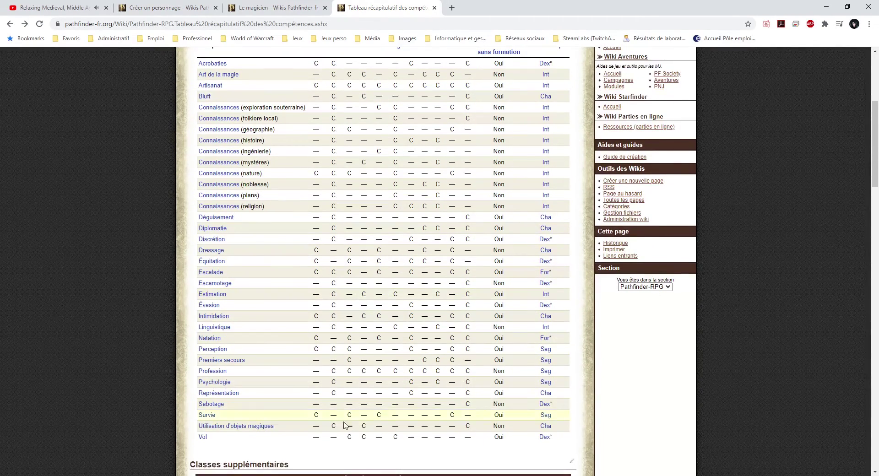
- Switch to Fantasy Grounds and look through the full skills list on the magician's character sheet
left_click(402, 475)
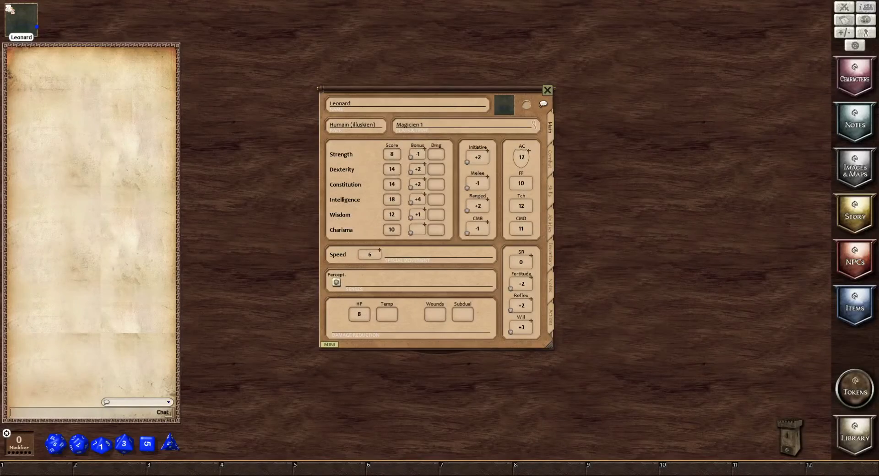
left_click(552, 193)
scroll(382, 167, "down", 1)
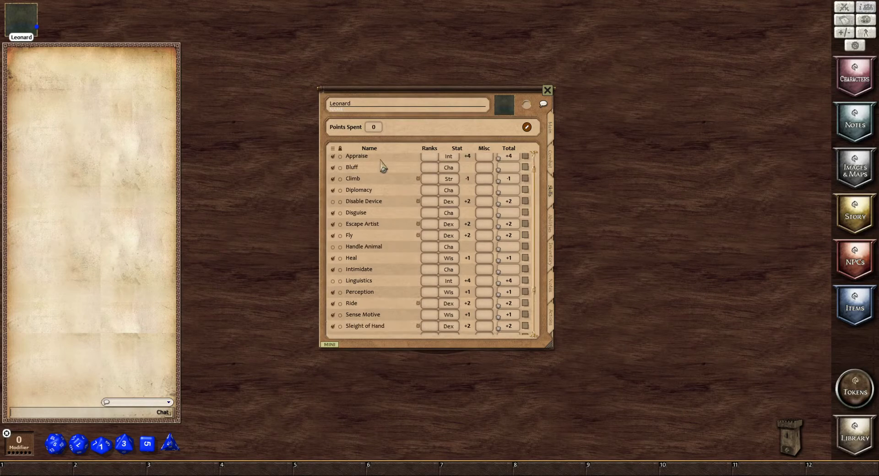
scroll(382, 167, "down", 3)
scroll(361, 295, "down", 2)
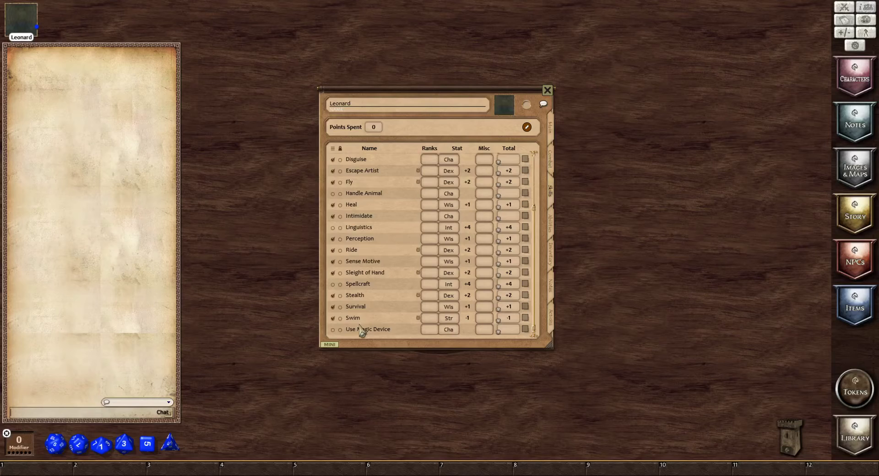
scroll(361, 329, "up", 6)
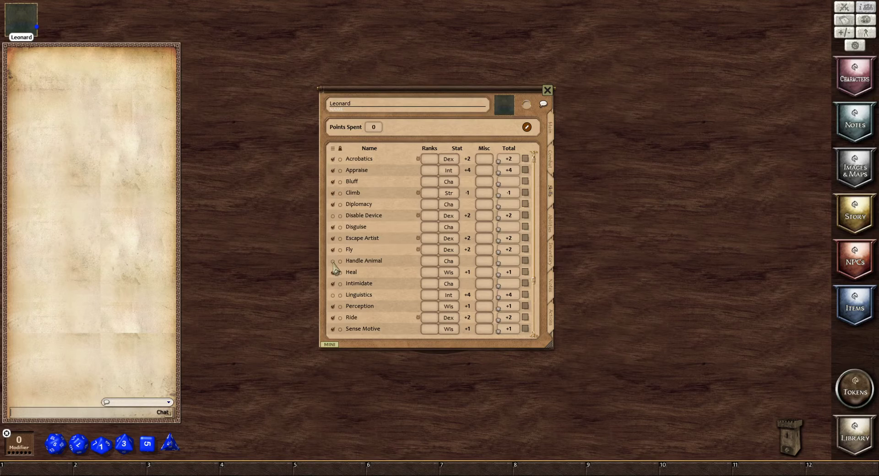
- View the skills on the compact character sheet, moved clear of the full sheet, and close it again
left_click(328, 344)
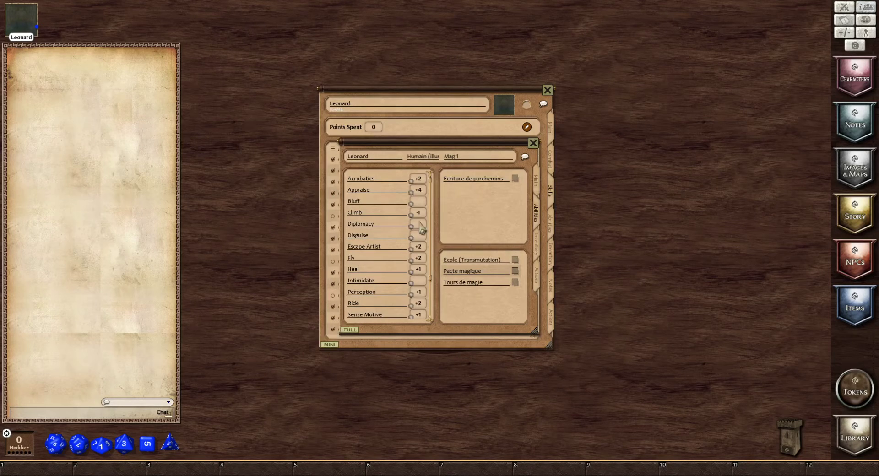
left_click_drag(542, 151, 234, 66)
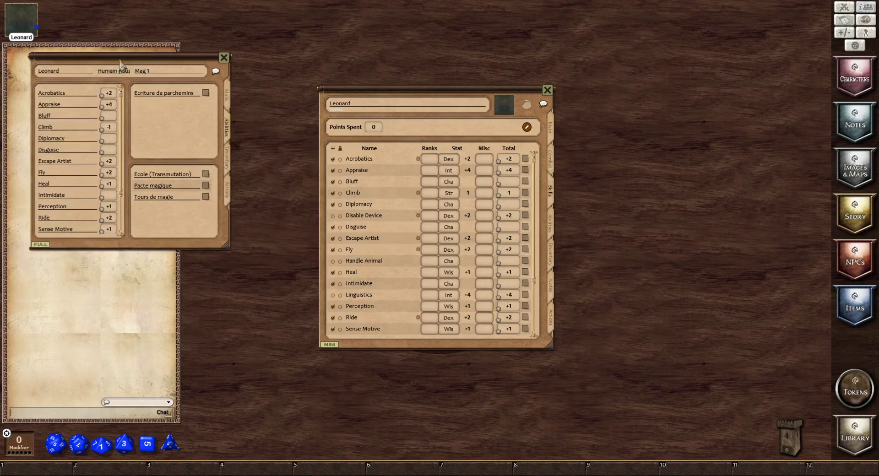
left_click(224, 57)
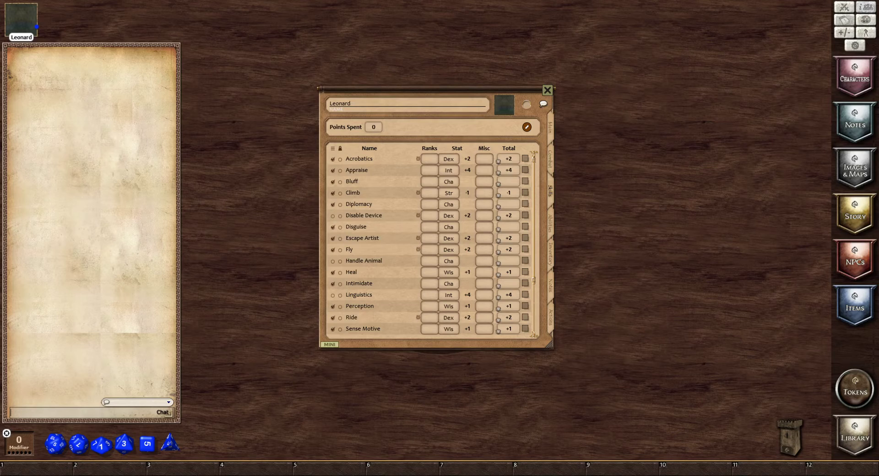
- Mark Spellcraft as a class skill on the character sheet
scroll(344, 258, "down", 3)
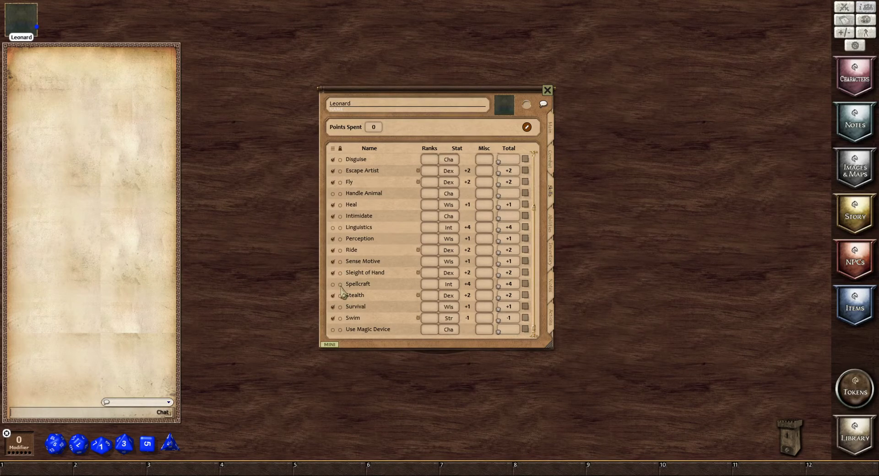
left_click(340, 284)
scroll(351, 285, "up", 3)
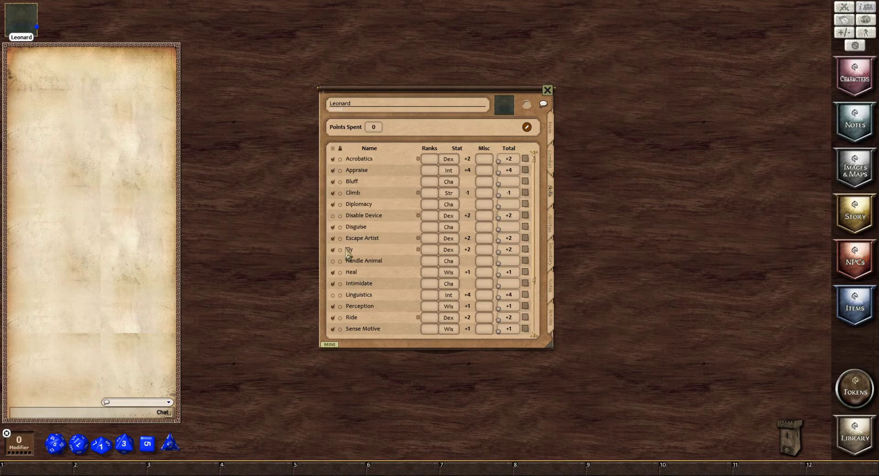
- Mark Linguistics, Fly and Appraise as class skills on the character sheet
scroll(356, 259, "down", 2)
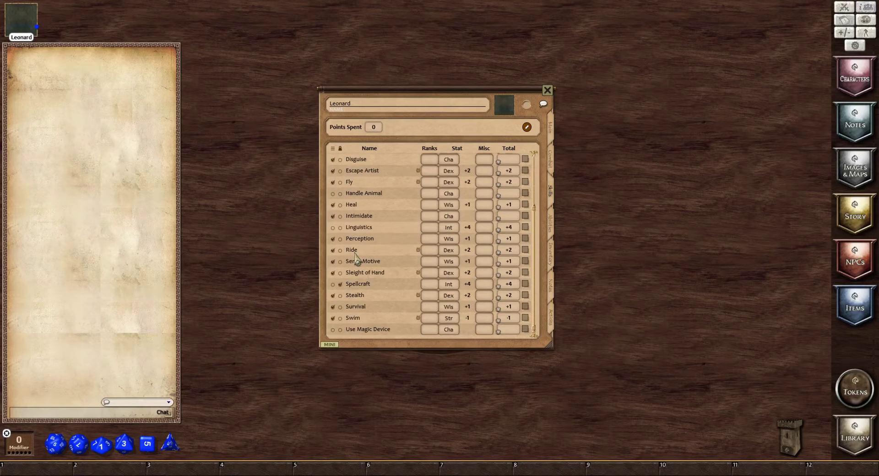
scroll(356, 272, "up", 2)
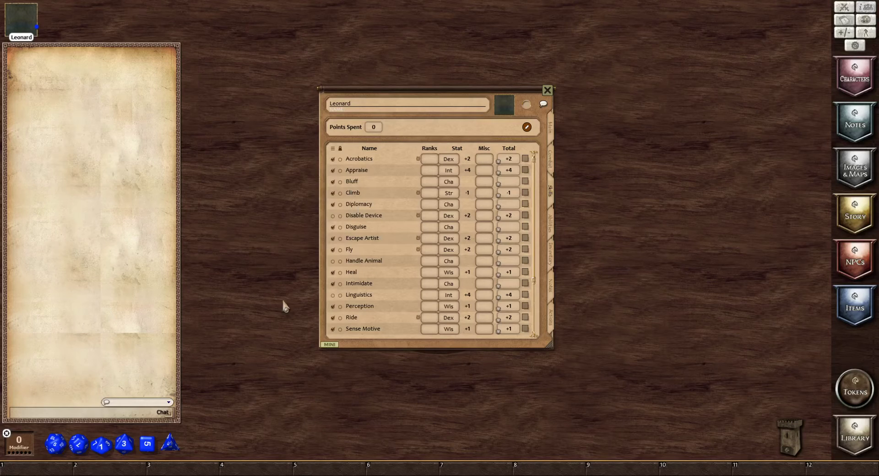
scroll(368, 249, "down", 1)
scroll(362, 265, "up", 1)
scroll(386, 271, "down", 2)
scroll(382, 287, "up", 2)
scroll(372, 232, "down", 1)
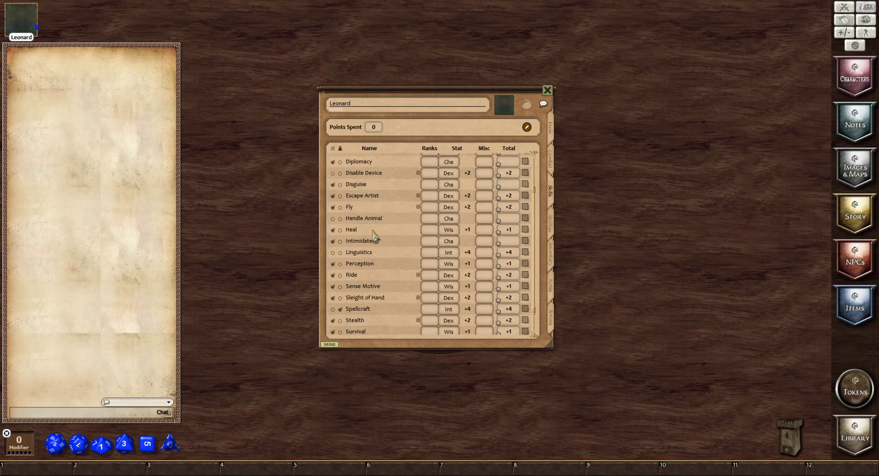
left_click(340, 253)
scroll(382, 286, "down", 1)
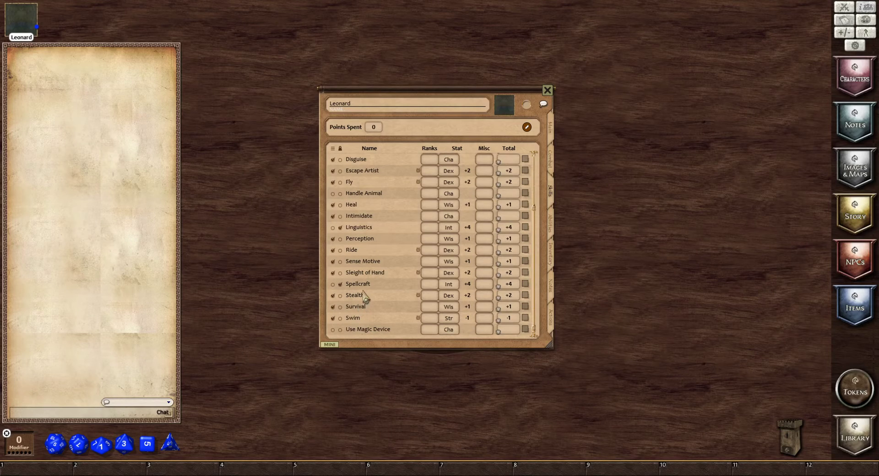
left_click(340, 183)
scroll(365, 266, "up", 3)
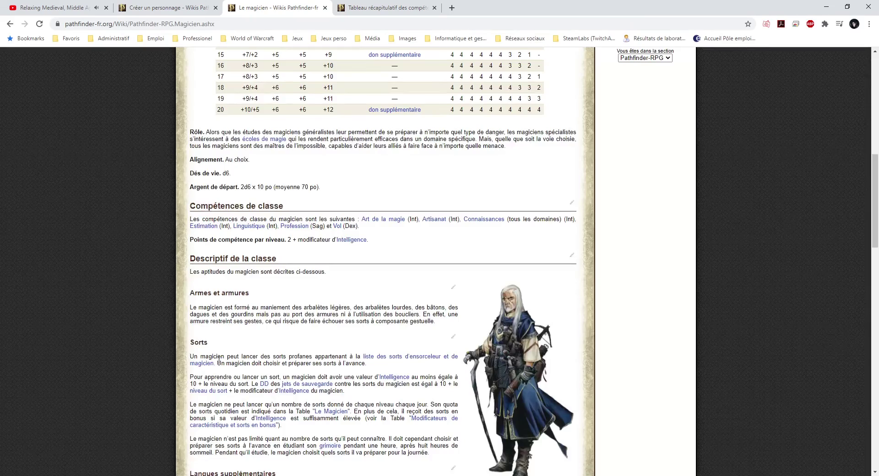
- Consult the Magicien page and the skills summary table on the wiki and return to the character sheet in Fantasy Grounds
scroll(262, 286, "up", 5)
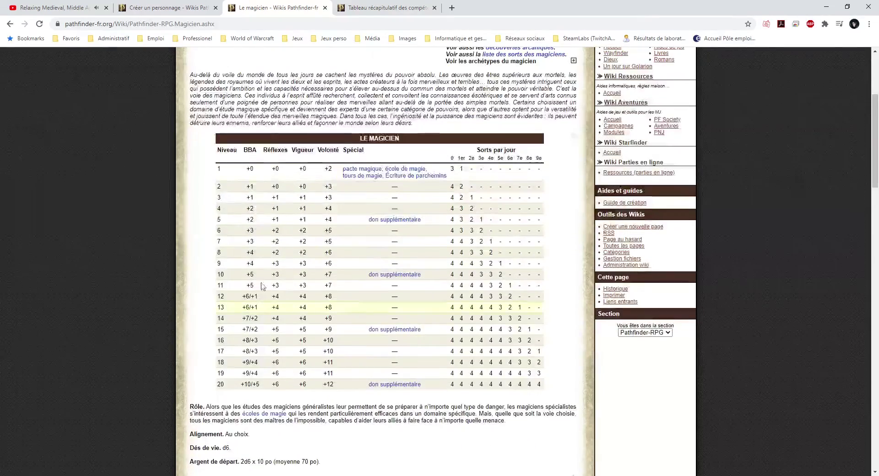
key("ctrl+Tab")
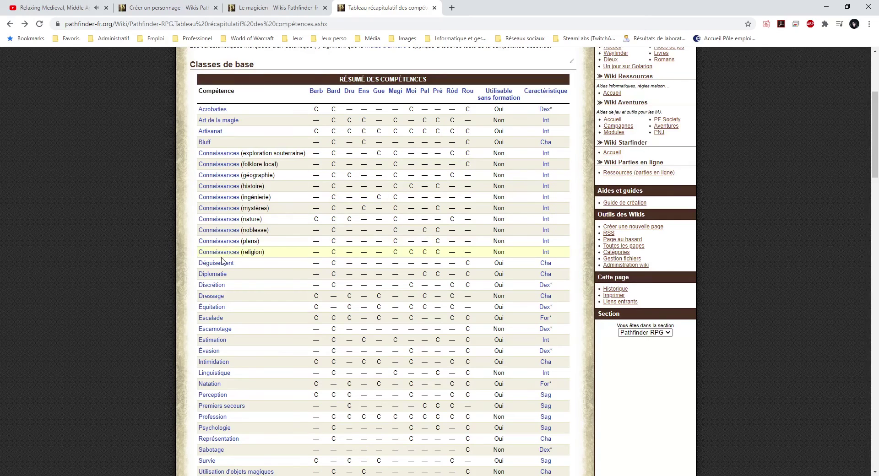
left_click(426, 475)
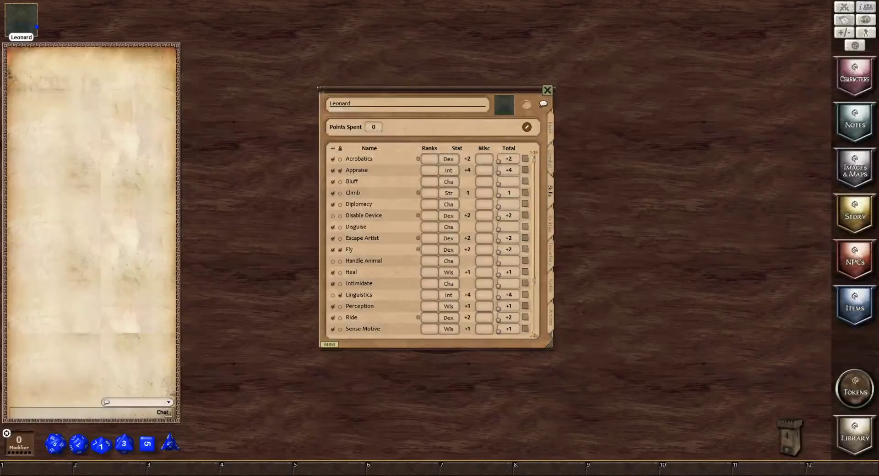
- Turn on editing for the skills list and add one Craft skill and one Knowledge skill
left_click(527, 128)
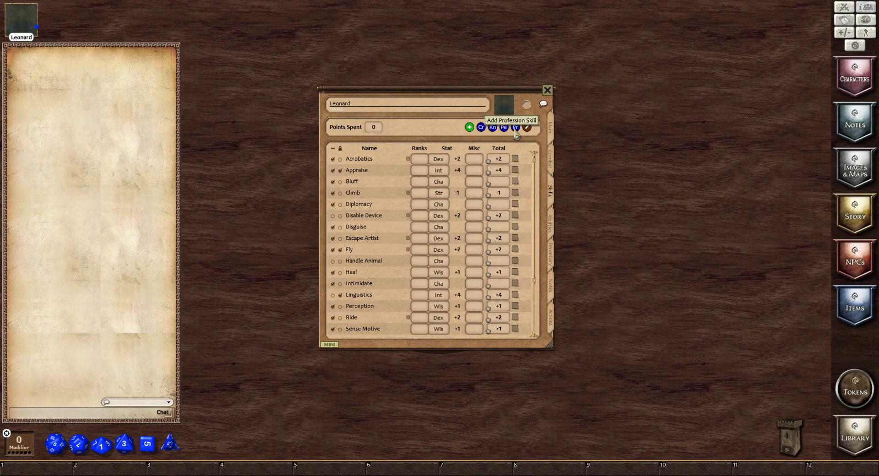
left_click(481, 128)
left_click(492, 127)
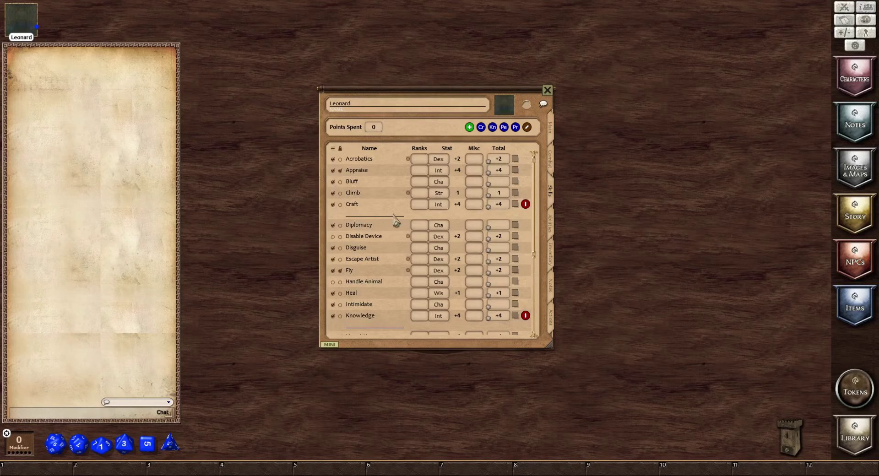
scroll(385, 210, "down", 1)
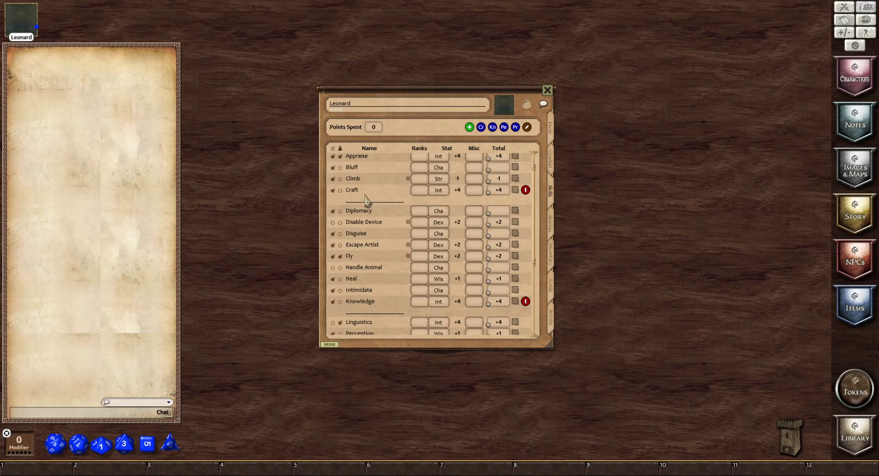
- Remove the unnamed Craft, Knowledge and Profession skills from the skills list
scroll(372, 204, "down", 3)
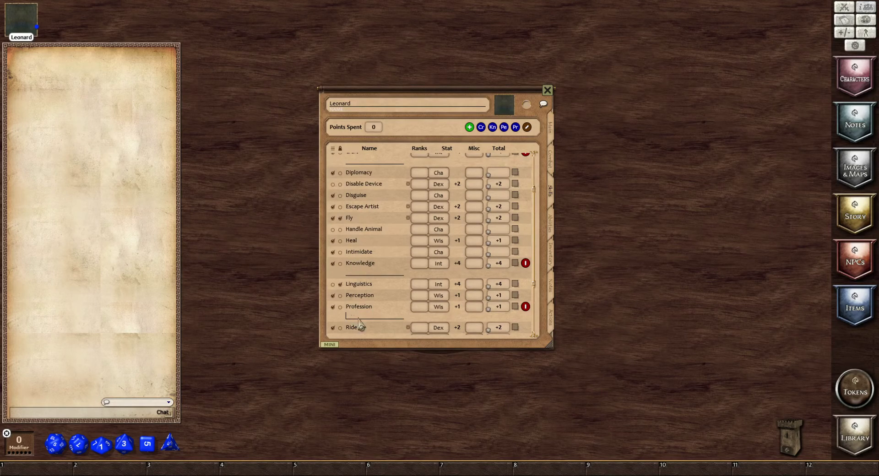
scroll(368, 272, "up", 2)
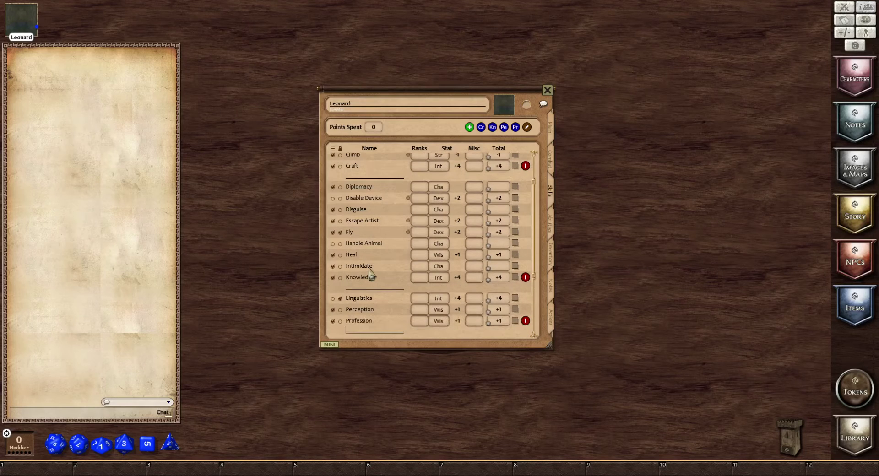
scroll(370, 274, "up", 2)
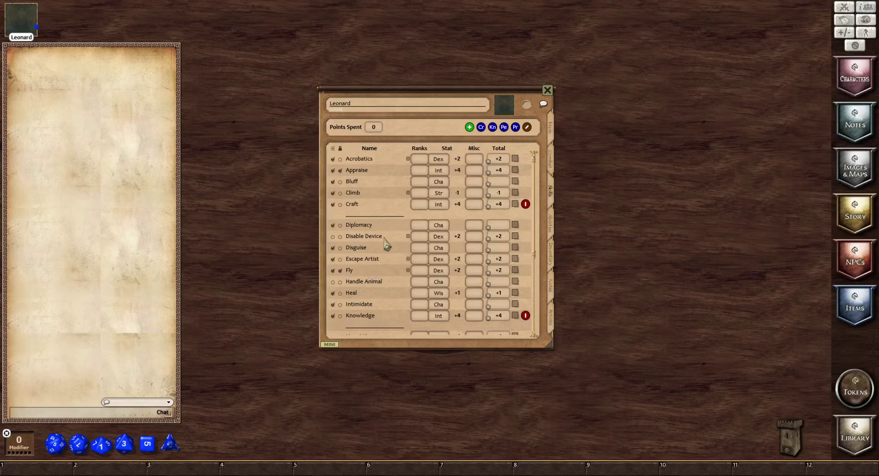
left_click(525, 204)
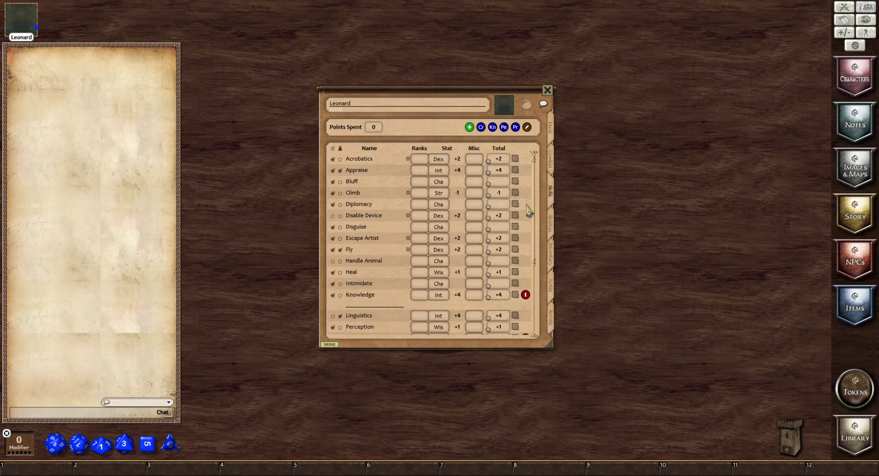
left_click(525, 295)
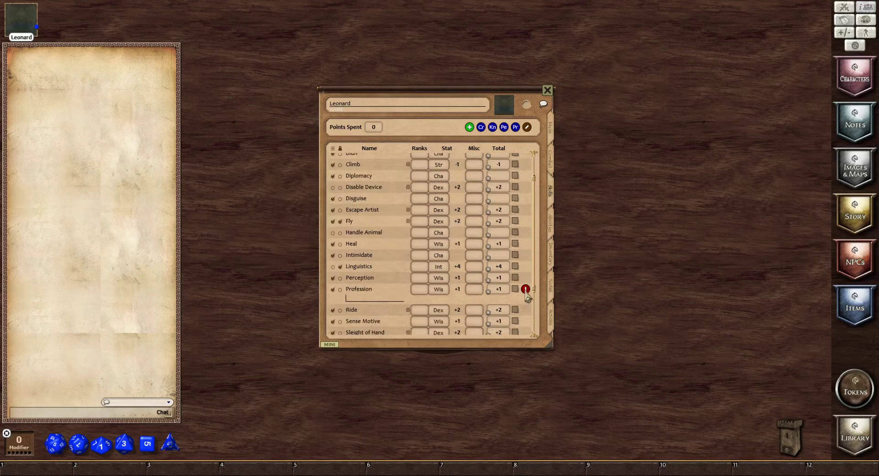
left_click(526, 302)
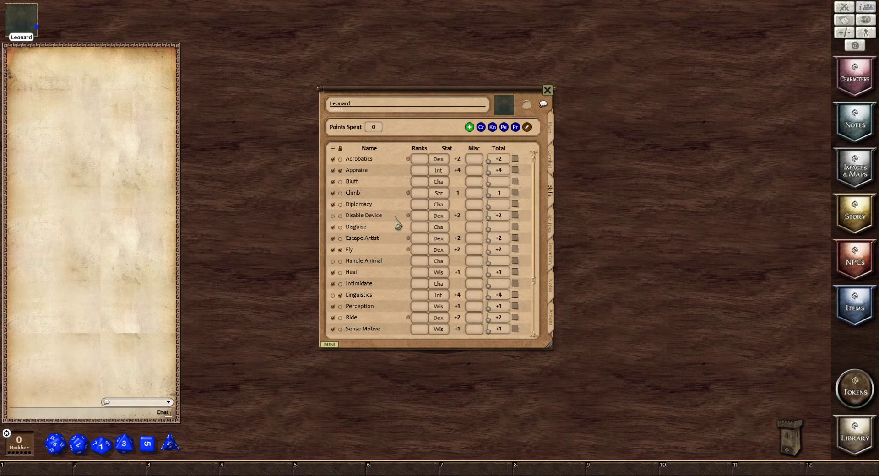
- Assign 1 rank to Spellcraft and keep it marked as a class skill
scroll(383, 231, "down", 3)
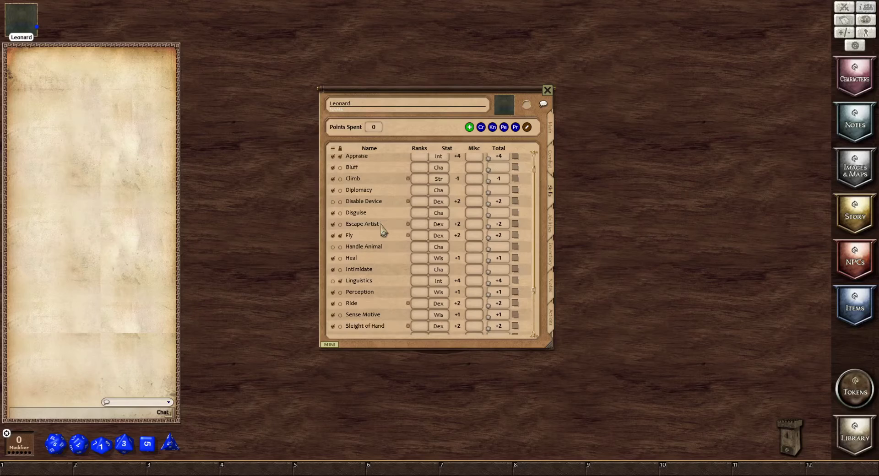
left_click(416, 284)
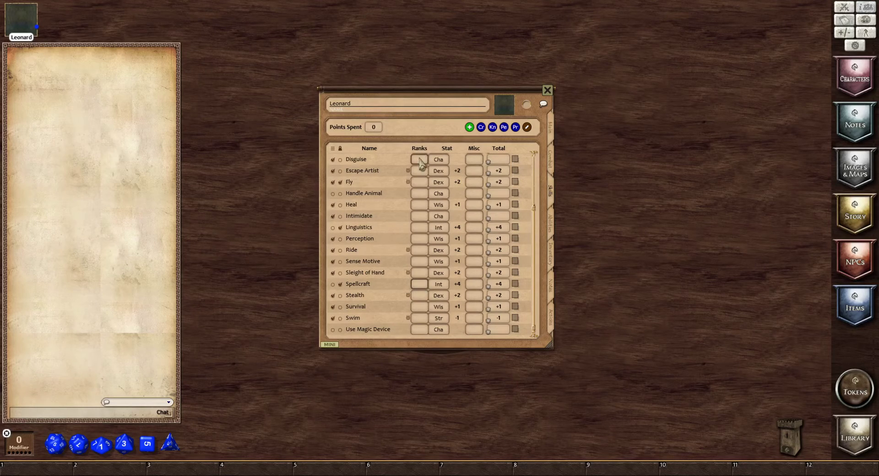
type("1")
left_click(393, 284)
left_click(420, 285)
left_click(340, 284)
left_click(419, 284)
type("2")
type("1")
- Assign 1 rank each to Linguistics and Perception
scroll(402, 274, "up", 3)
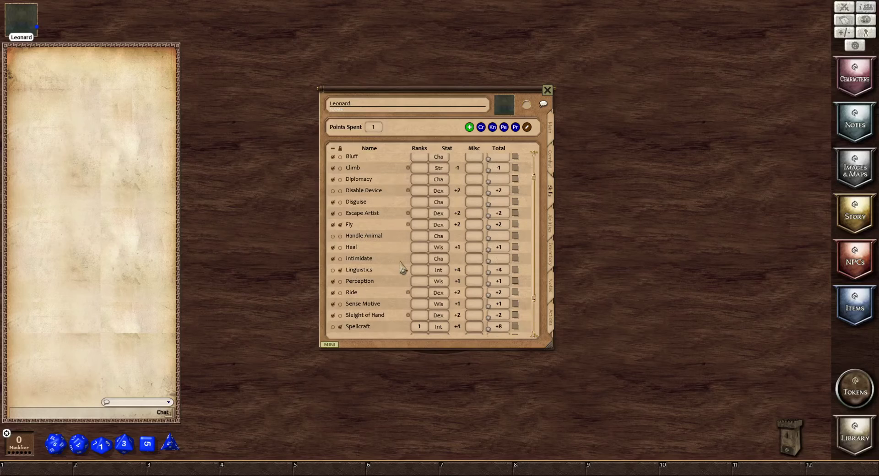
type("1")
left_click(399, 272)
scroll(390, 278, "up", 2)
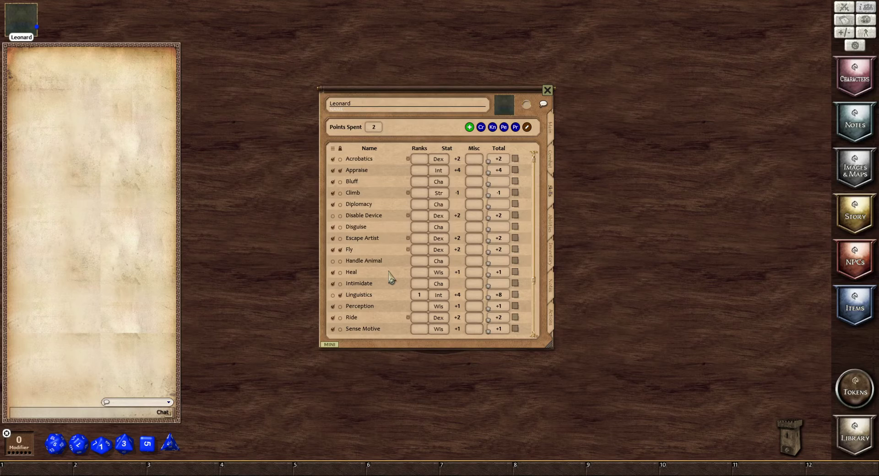
scroll(390, 278, "down", 4)
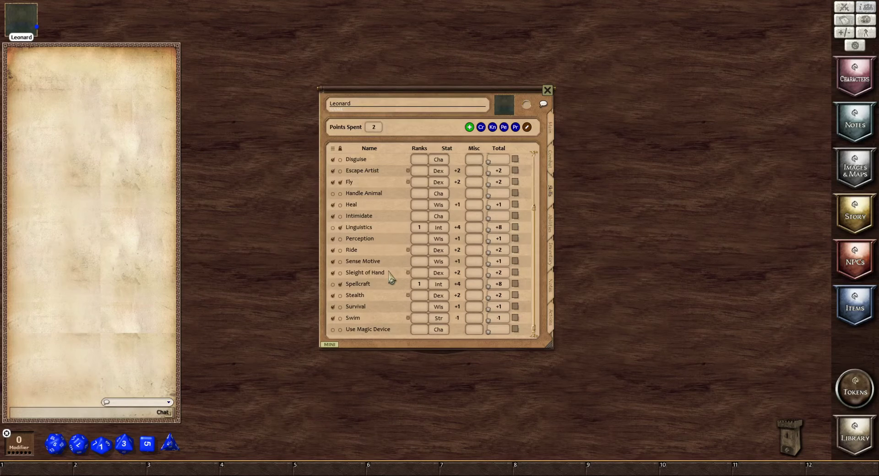
left_click(415, 239)
- Add three new Knowledge skills to the skills list
scroll(398, 238, "up", 3)
scroll(401, 264, "up", 2)
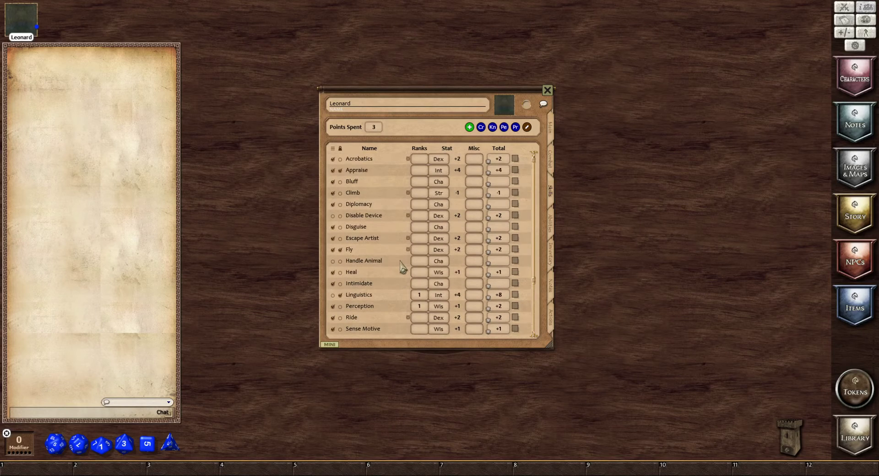
scroll(402, 265, "down", 3)
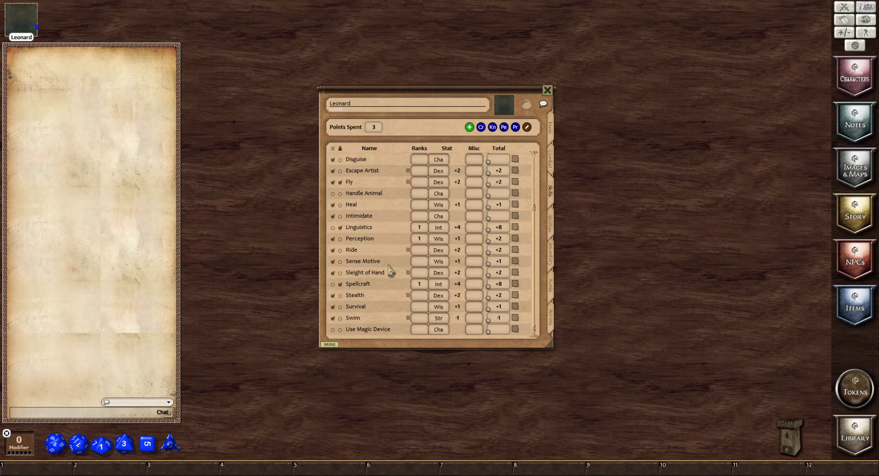
scroll(390, 270, "up", 3)
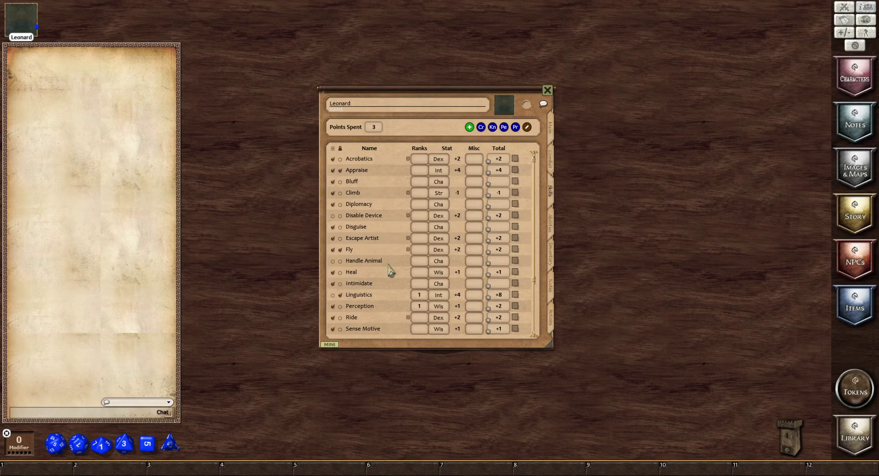
left_click(493, 127)
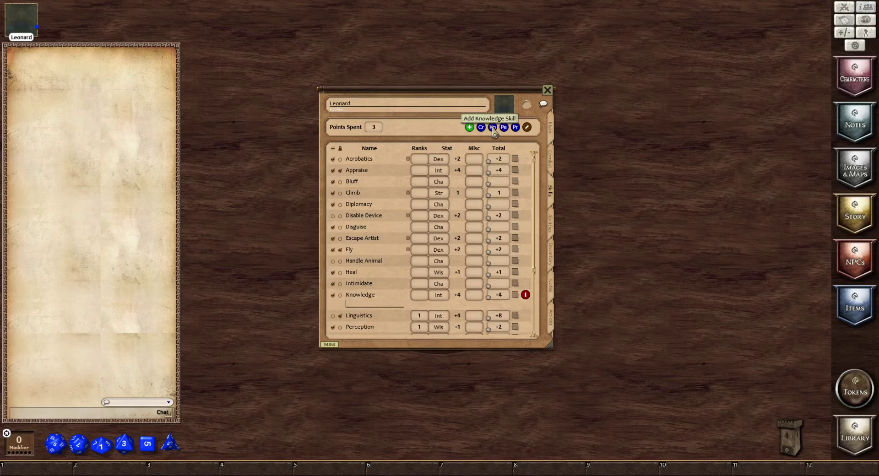
left_click(493, 127)
left_click(492, 127)
- Name the three Knowledge skills Histoire, Mystères and Religion
scroll(403, 232, "down", 2)
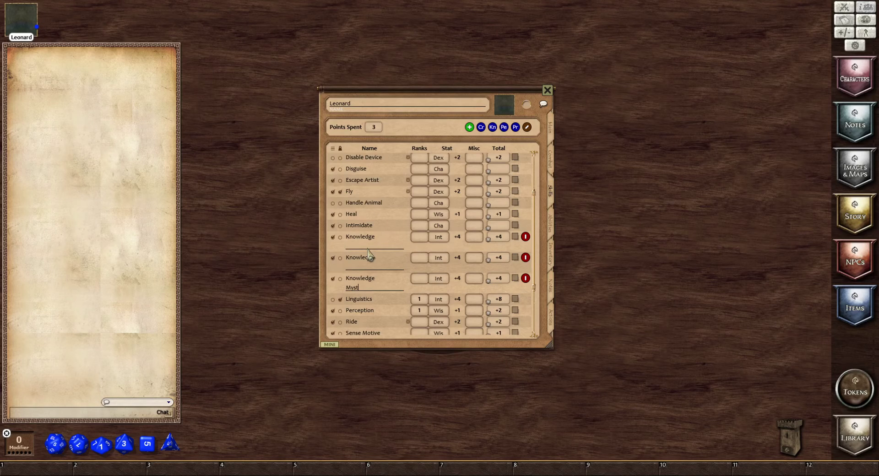
type("s")
type("Hi")
left_click(360, 247)
type("Religion")
left_click(371, 247)
- Assign 1 rank to each of the Histoire, Mystères and Religion Knowledge skills
left_click(419, 236)
type("1")
left_click(420, 257)
type("1")
left_click(421, 279)
type("1")
- Mark the Histoire, Mystères and Religion Knowledge skills as class skills
left_click(341, 258)
left_click(341, 237)
left_click(340, 279)
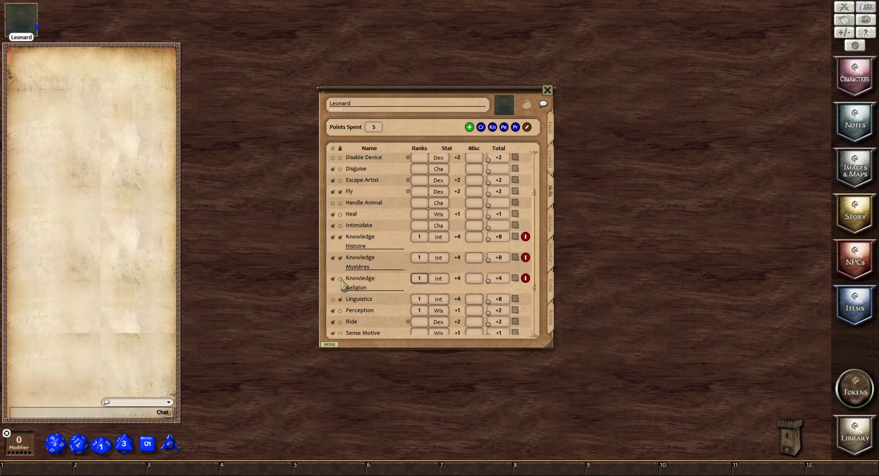
left_click(397, 280)
- Add a Craft skill named Alchimie and give it 1 rank as a class skill
scroll(391, 222, "down", 3)
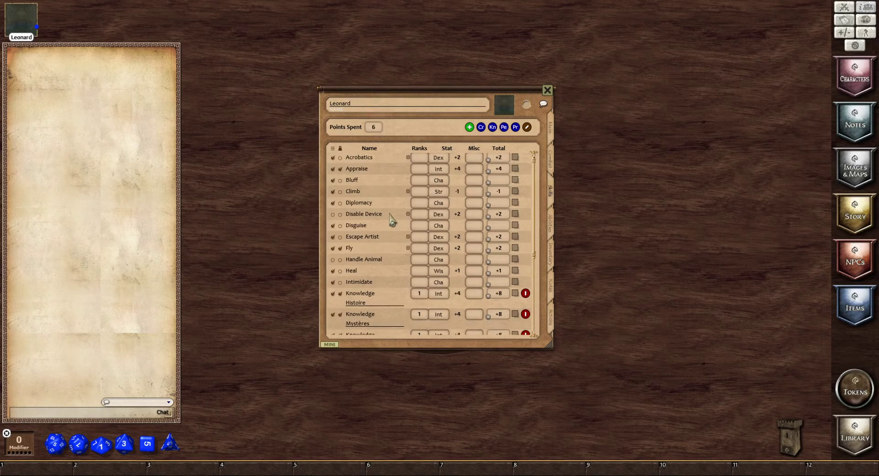
scroll(391, 222, "up", 6)
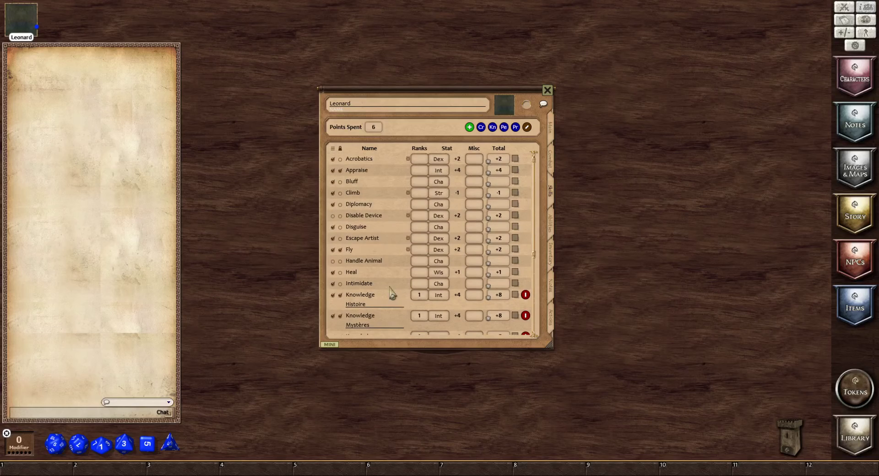
left_click(483, 130)
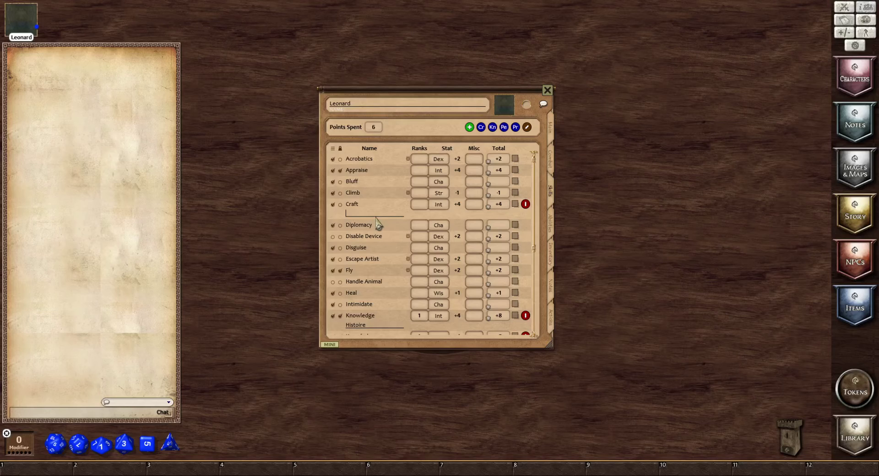
type("alc")
key("Delete")
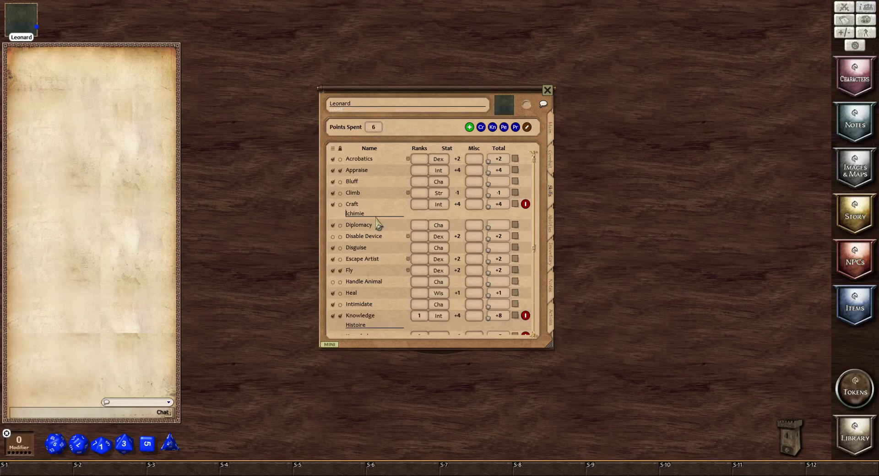
type("A")
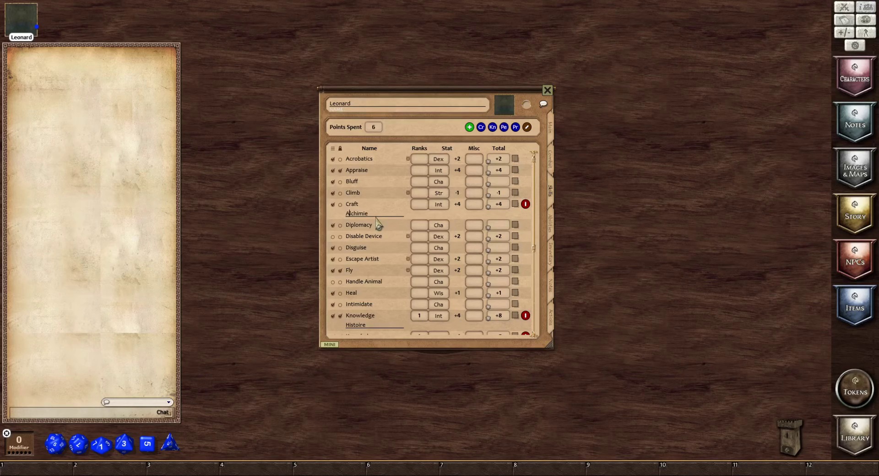
left_click(420, 205)
left_click(410, 214)
- Turn off editing for the skills list
left_click(527, 127)
left_click(527, 128)
left_click(527, 127)
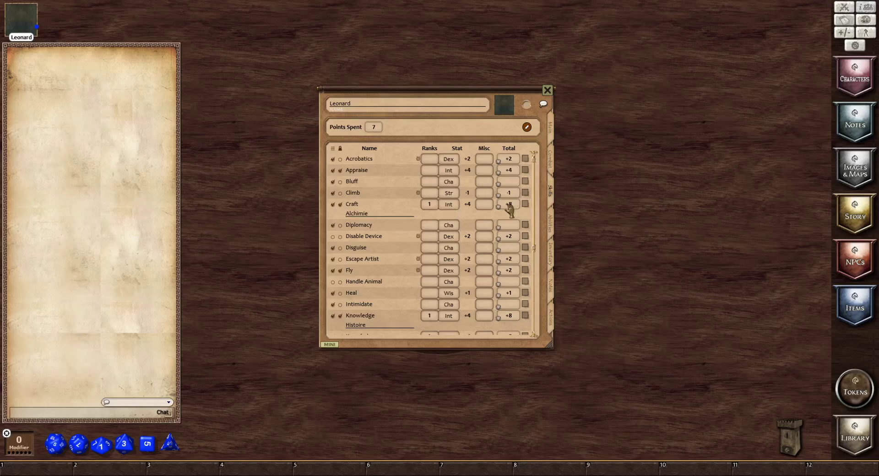
- Review the ranks, ability modifiers and totals throughout the completed skills list
scroll(509, 206, "down", 5)
scroll(511, 290, "down", 3)
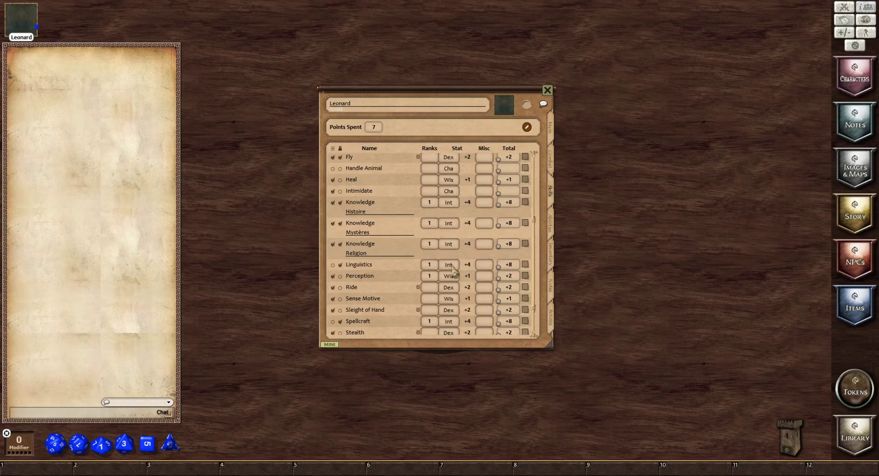
scroll(469, 300, "up", 5)
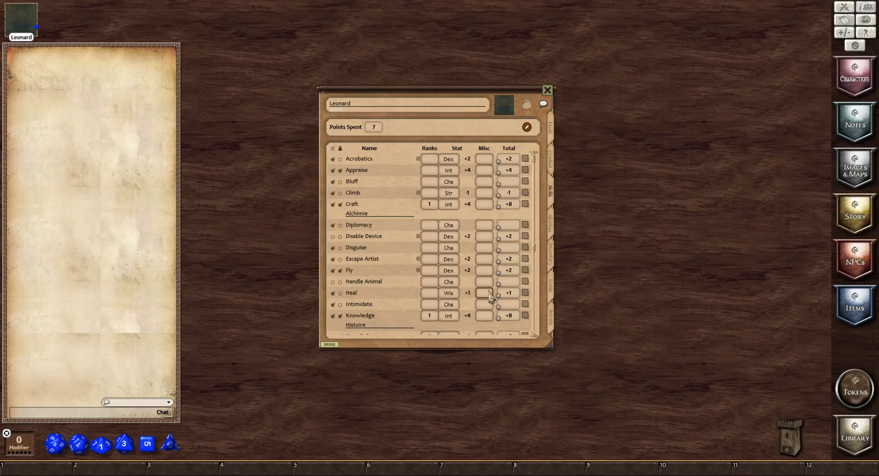
scroll(477, 217, "down", 2)
scroll(469, 224, "up", 2)
scroll(460, 235, "down", 6)
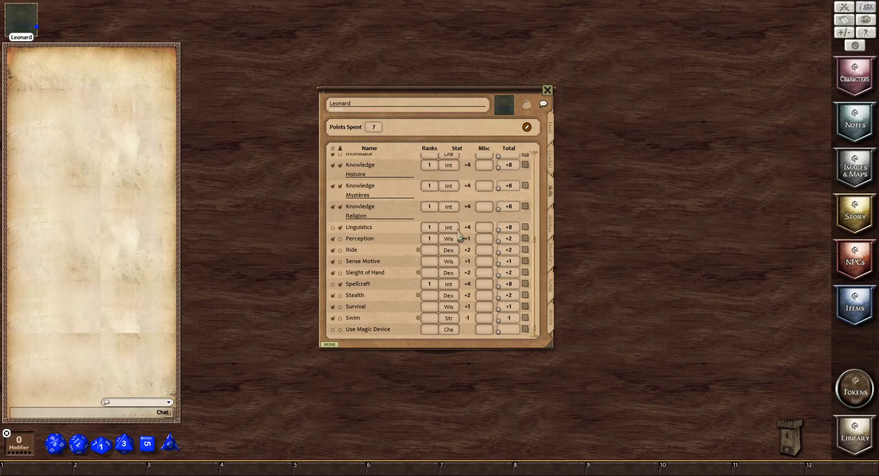
scroll(470, 288, "up", 6)
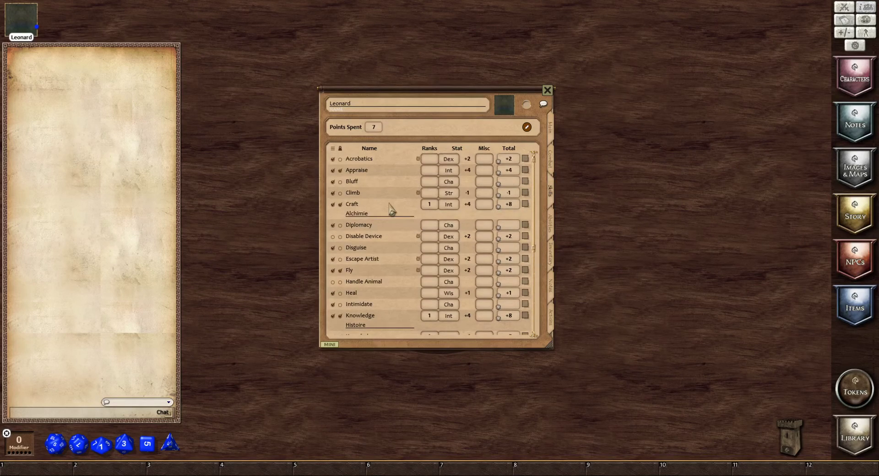
scroll(355, 213, "down", 6)
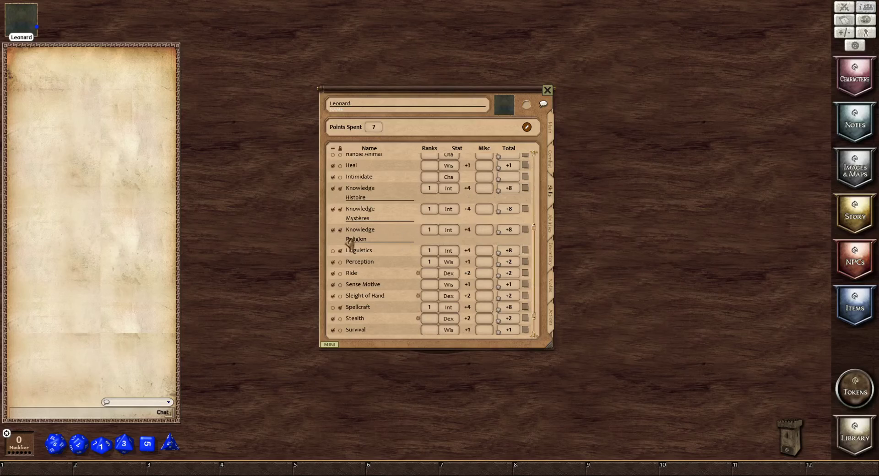
scroll(356, 222, "down", 2)
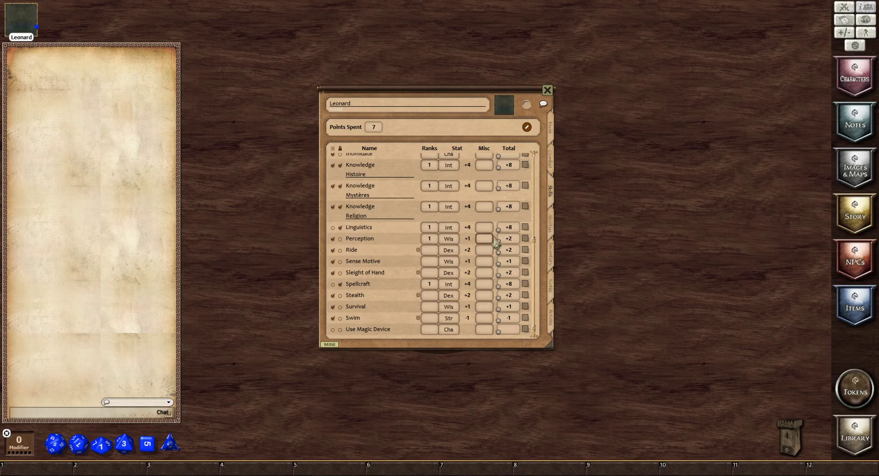
- Check the Magicien's total and used skill ranks in the Class & Level details, and return to the skills list
left_click(551, 129)
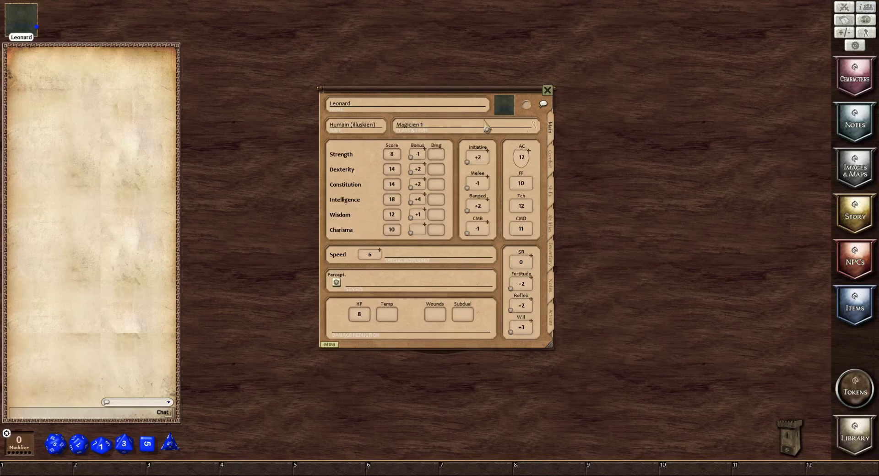
left_click(535, 126)
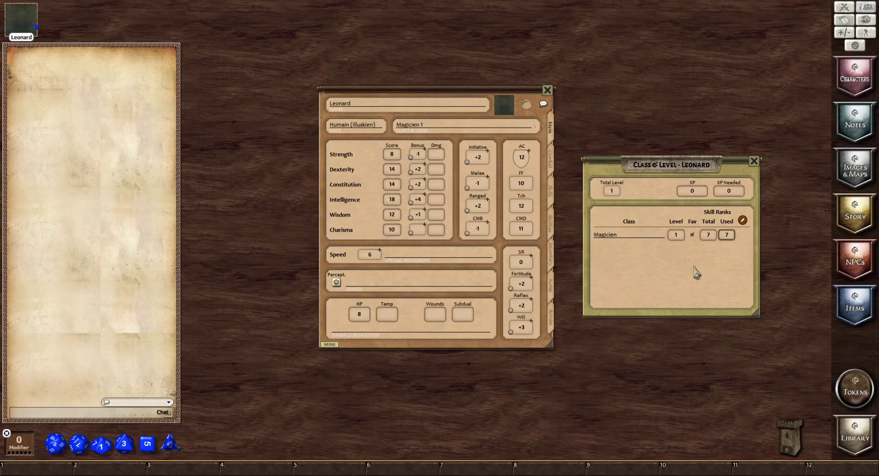
left_click(755, 163)
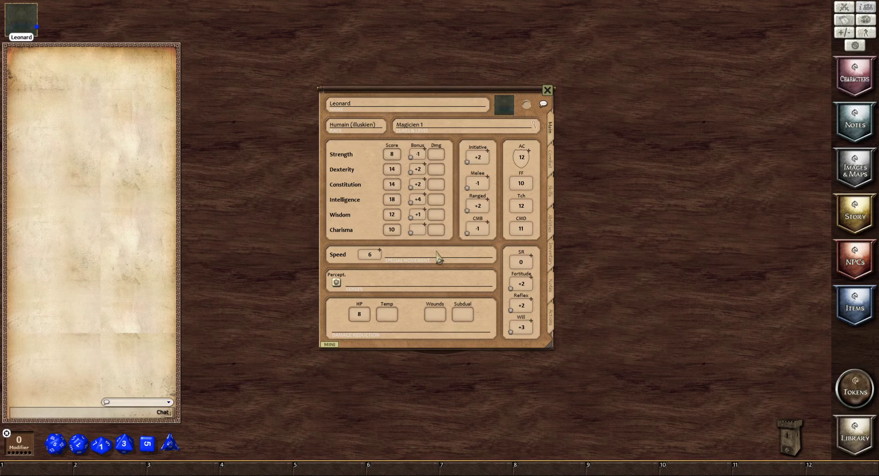
left_click(552, 196)
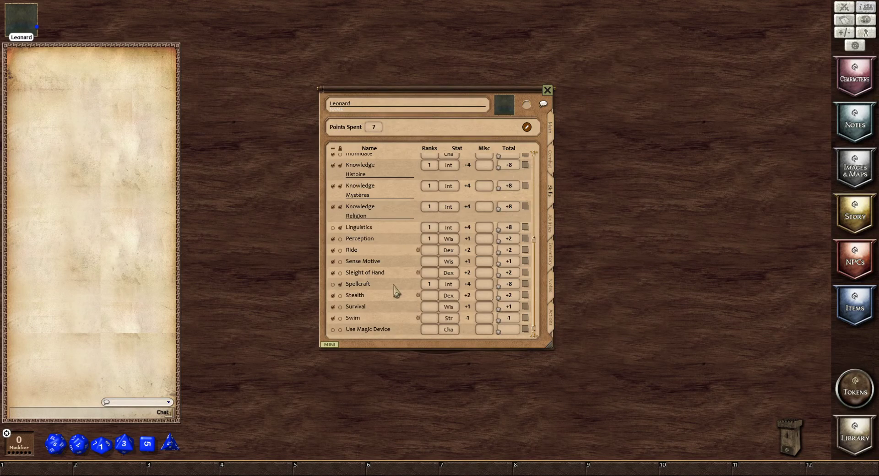
- Roll skill checks for Knowledge (Mystères) and Spellcraft from their totals
scroll(388, 279, "up", 6)
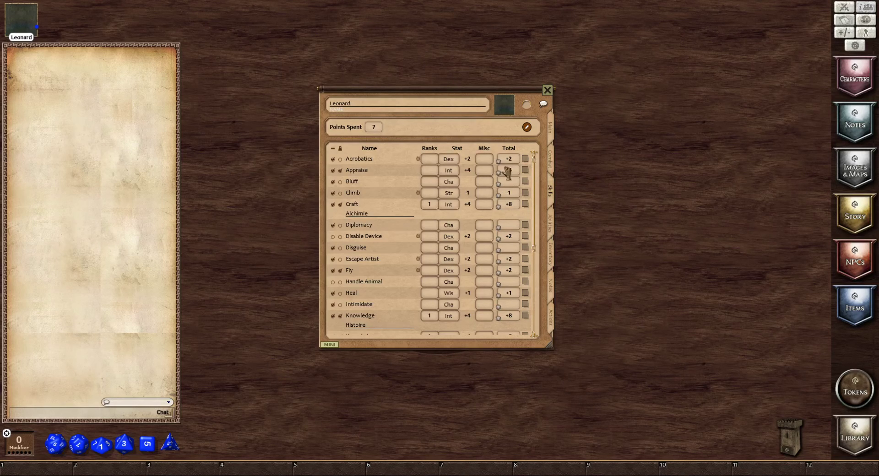
scroll(503, 252, "down", 4)
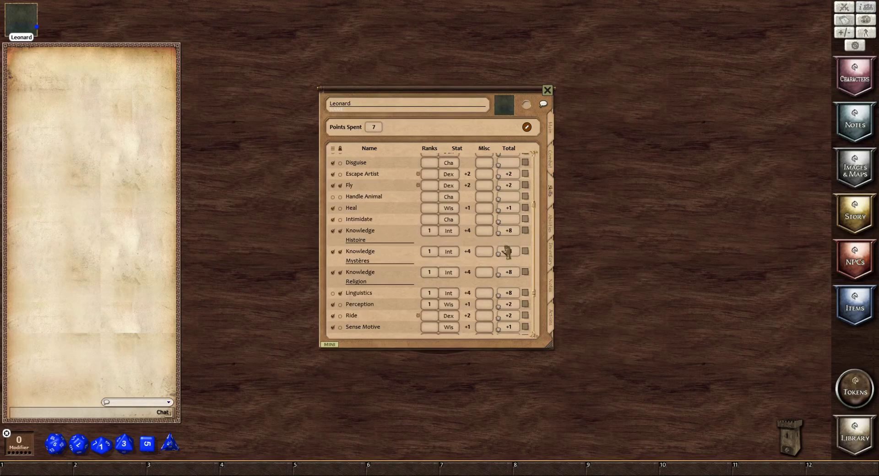
double_click(509, 255)
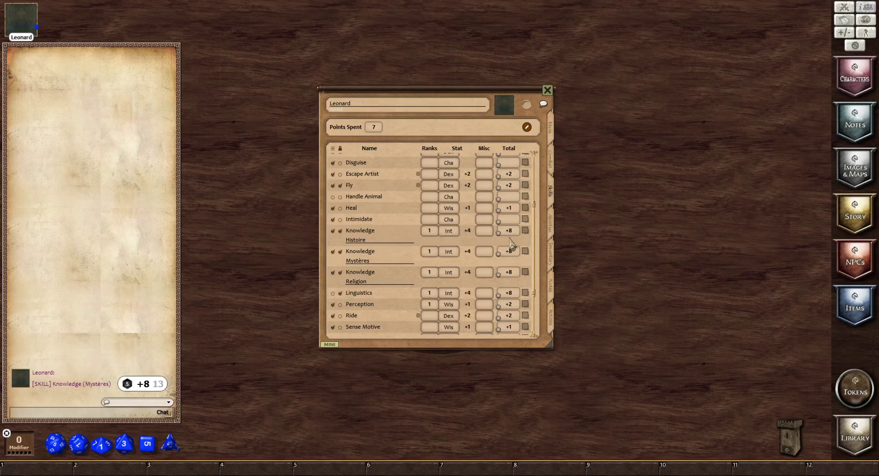
left_click_drag(512, 257, 122, 227)
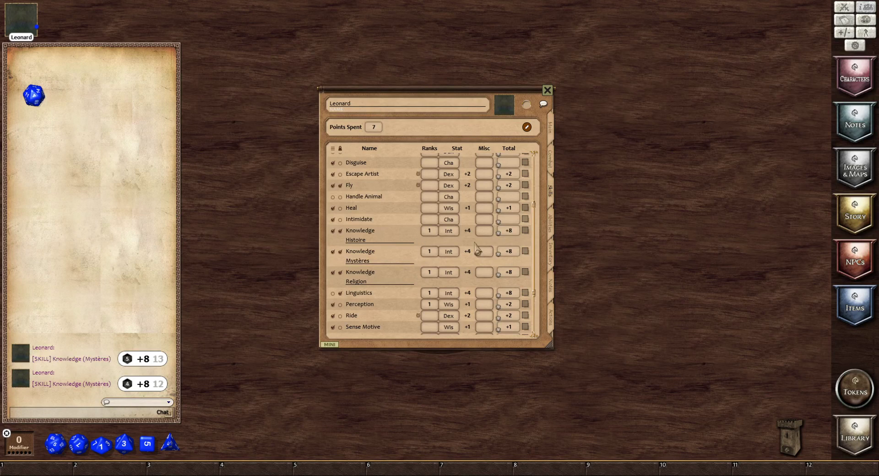
left_click_drag(509, 252, 252, 259)
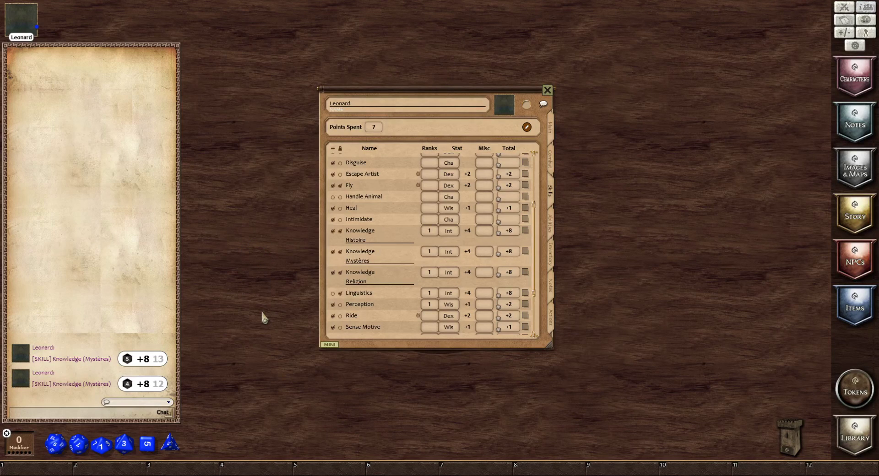
scroll(460, 260, "down", 3)
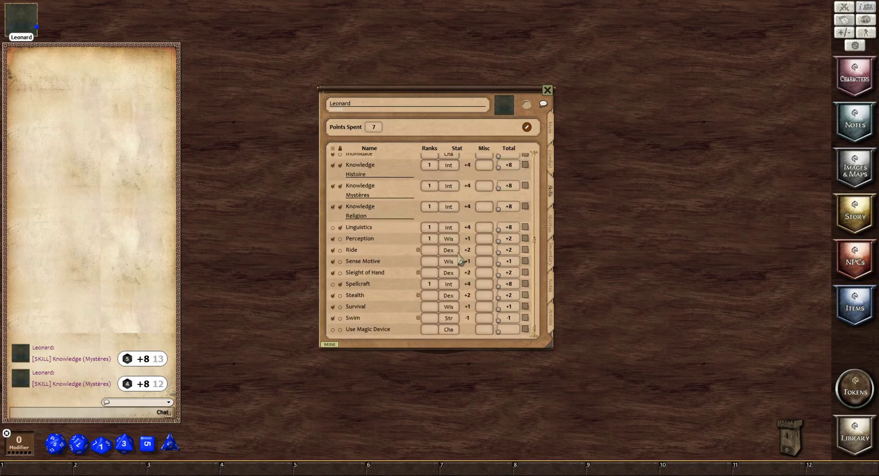
double_click(513, 288)
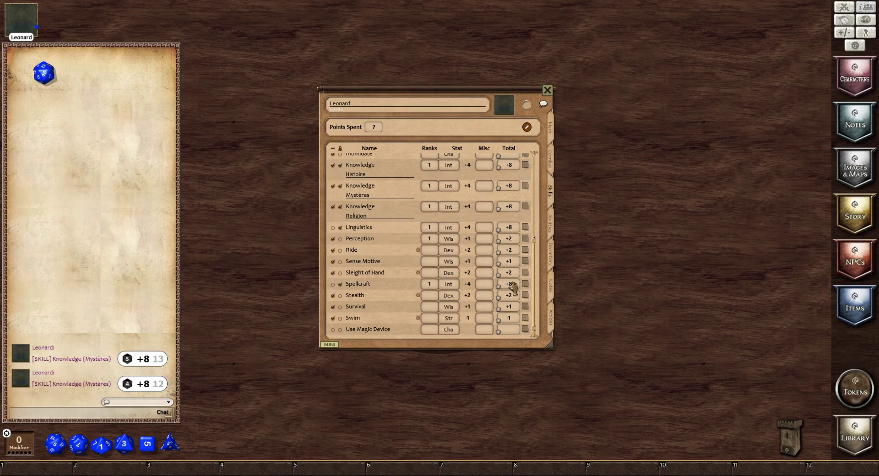